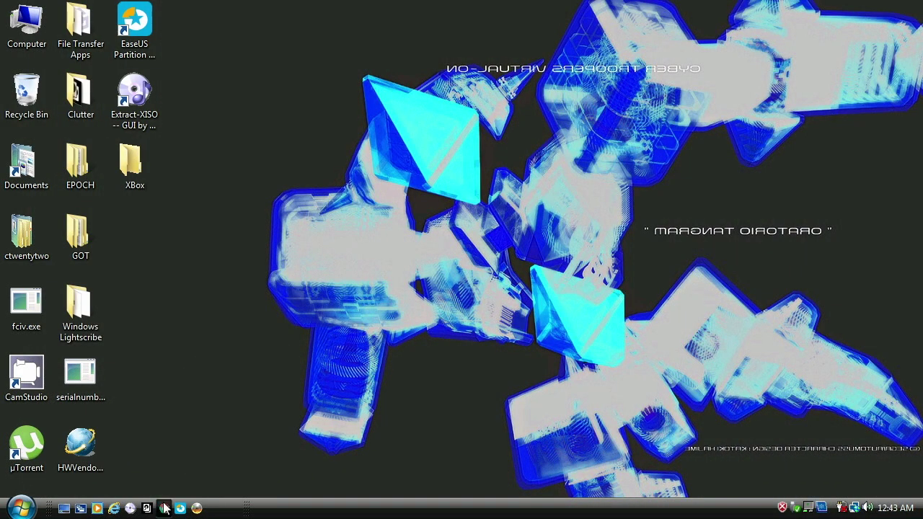
Search Google for 'rocky5 softmod' and open the Rocky5 Xbox-Softmodding-Tool GitHub page
left_click(165, 508)
type("ro")
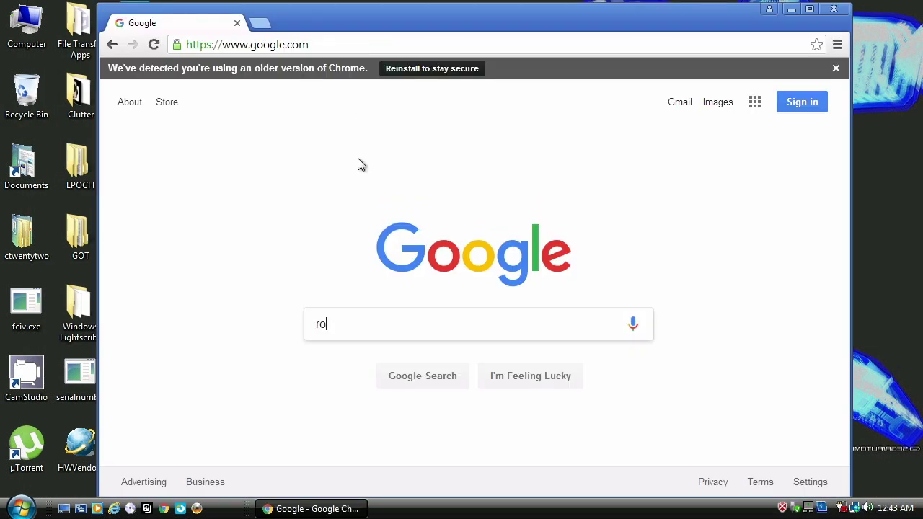
type("o")
key("BackSpace")
type("cky")
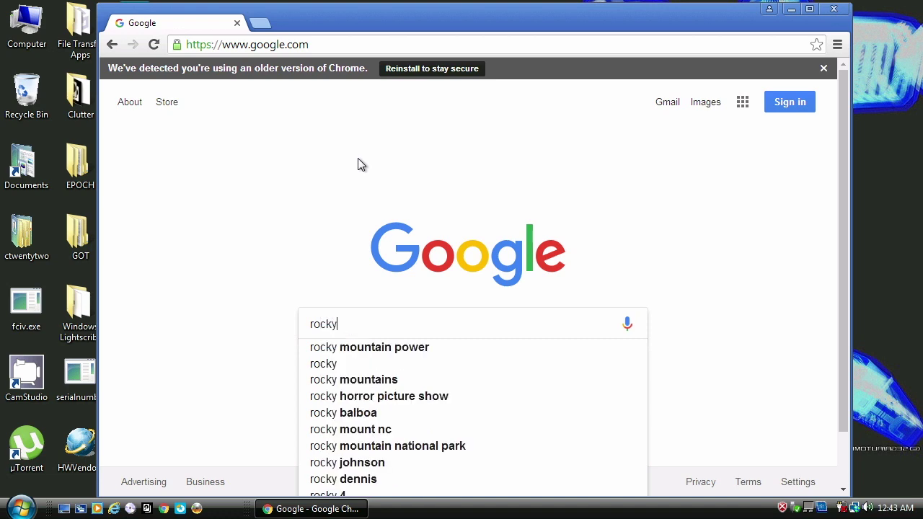
type("5")
left_click(362, 367)
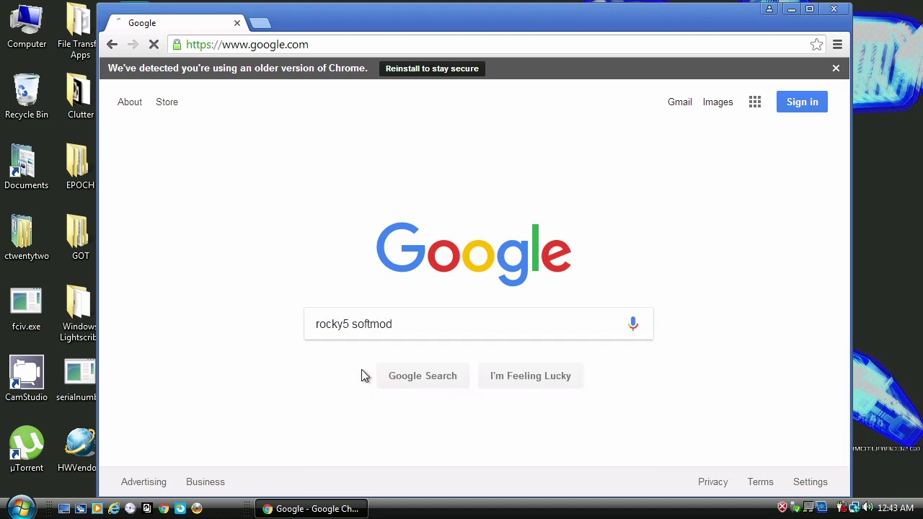
left_click(406, 213)
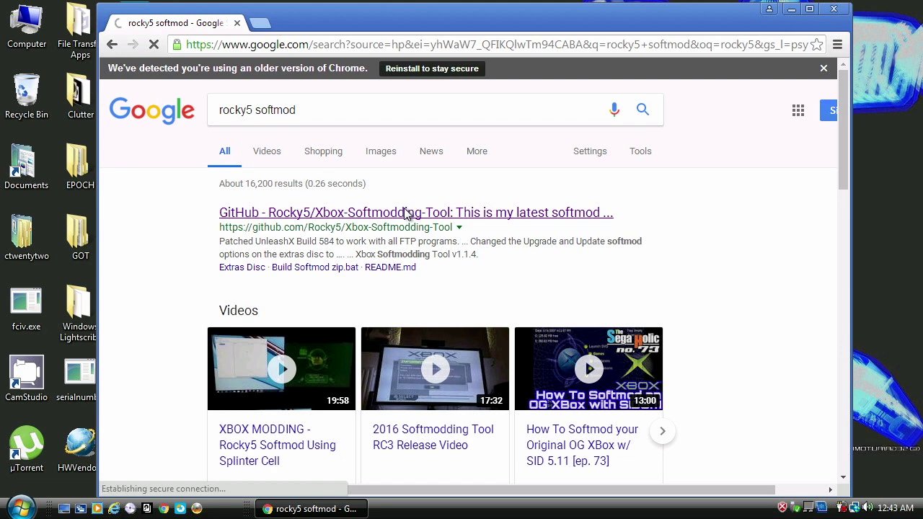
Download the repository as a ZIP and show all downloads
left_click_drag(845, 83, 845, 92)
left_click(772, 193)
left_click(757, 311)
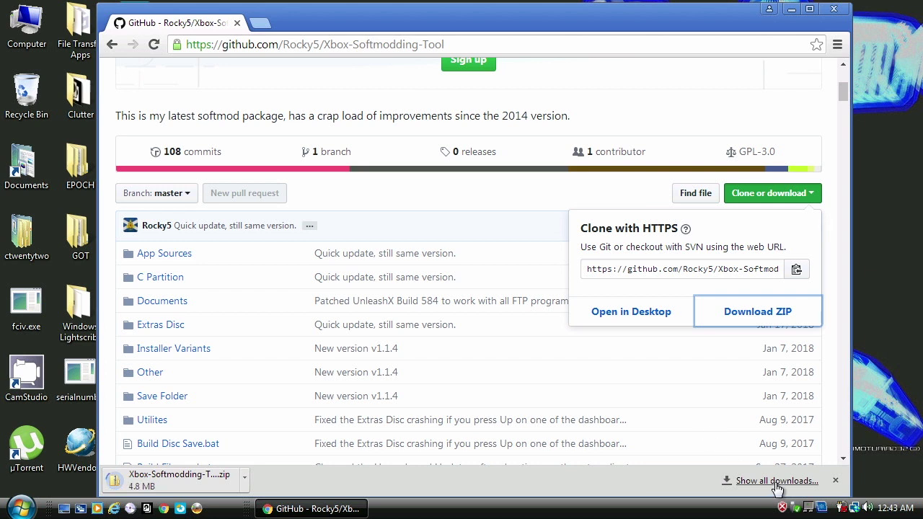
left_click(775, 480)
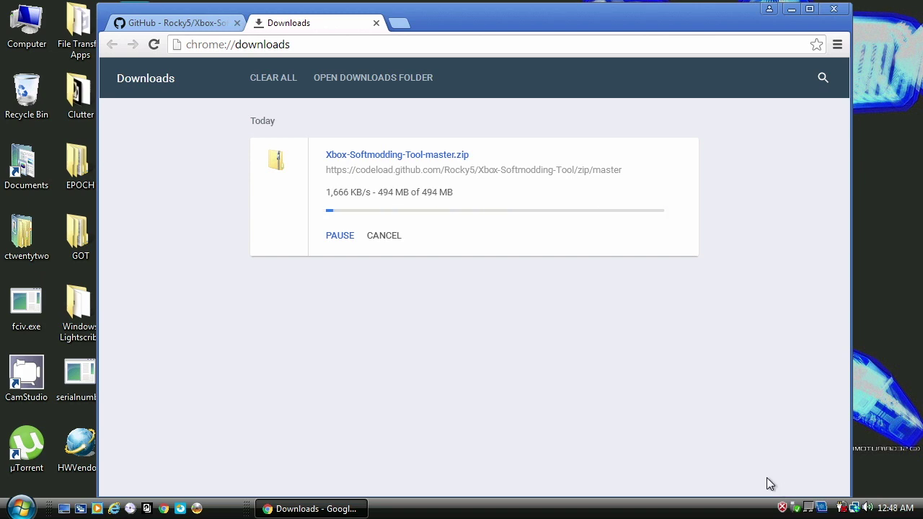
Drag Xbox-Softmodding-Tool-master.zip from Downloads to the desktop, then return to the GitHub tab
left_click(371, 208)
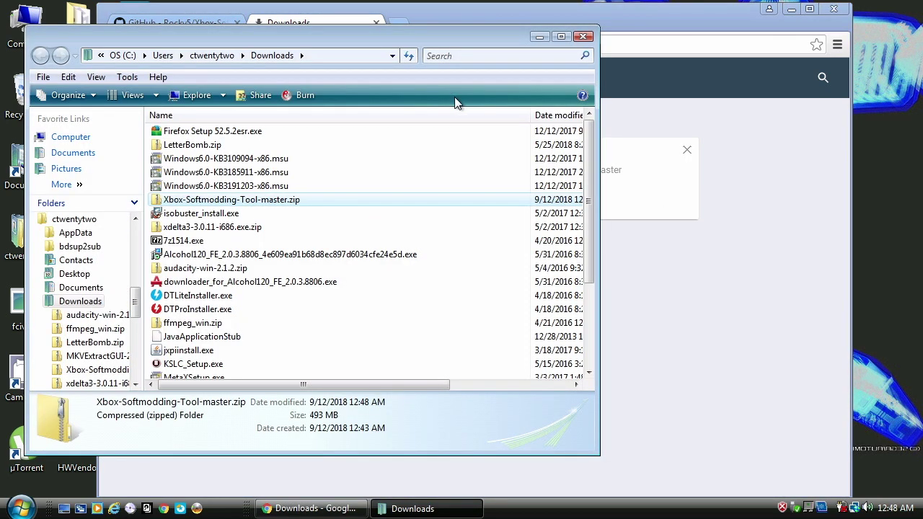
left_click_drag(456, 37, 664, 103)
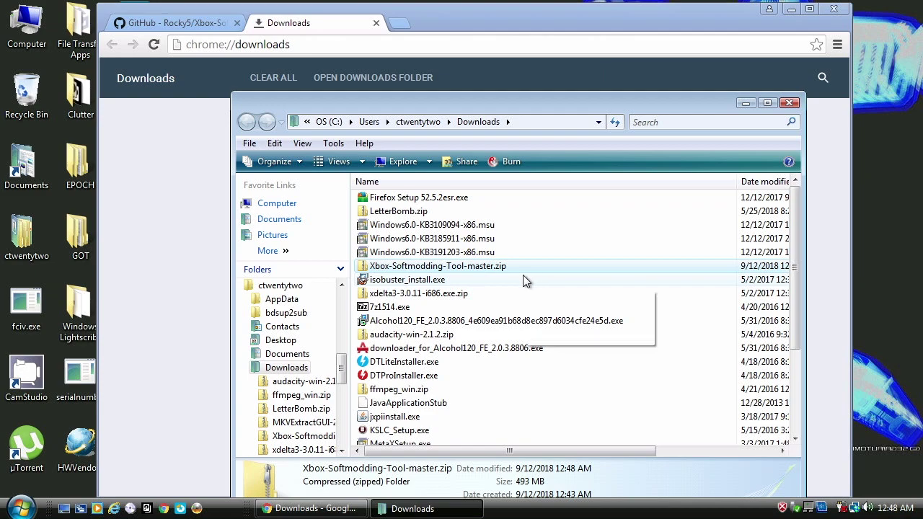
left_click_drag(486, 269, 897, 193)
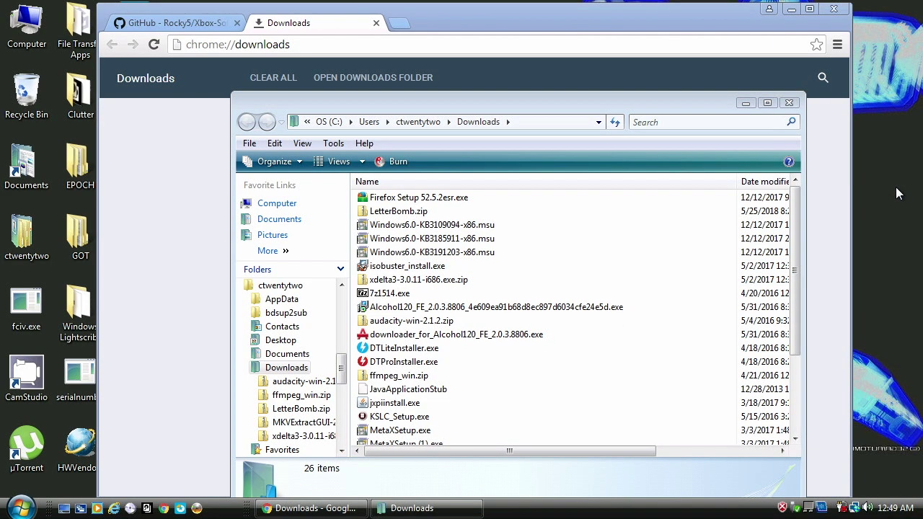
left_click(791, 106)
key("ctrl+Tab")
scroll(849, 81, "up", 3)
Scroll the Xbox Softmodding Tool v1.1.4 readme down to the tester and contributor credits
scroll(855, 94, "down", 10)
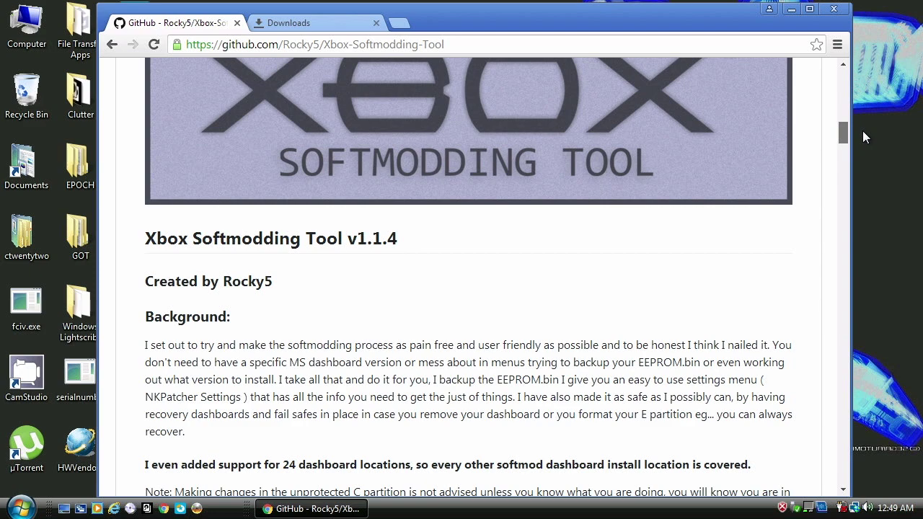
scroll(862, 131, "down", 10)
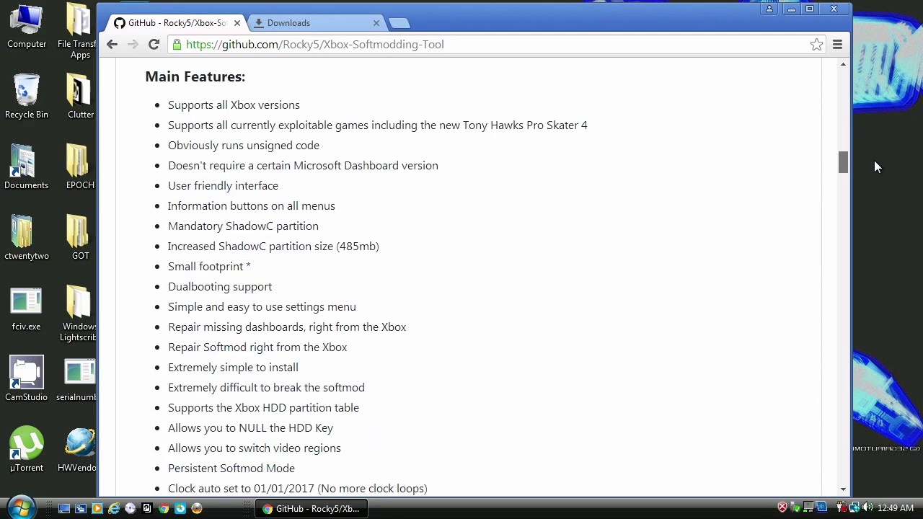
scroll(875, 162, "down", 10)
scroll(885, 199, "down", 1)
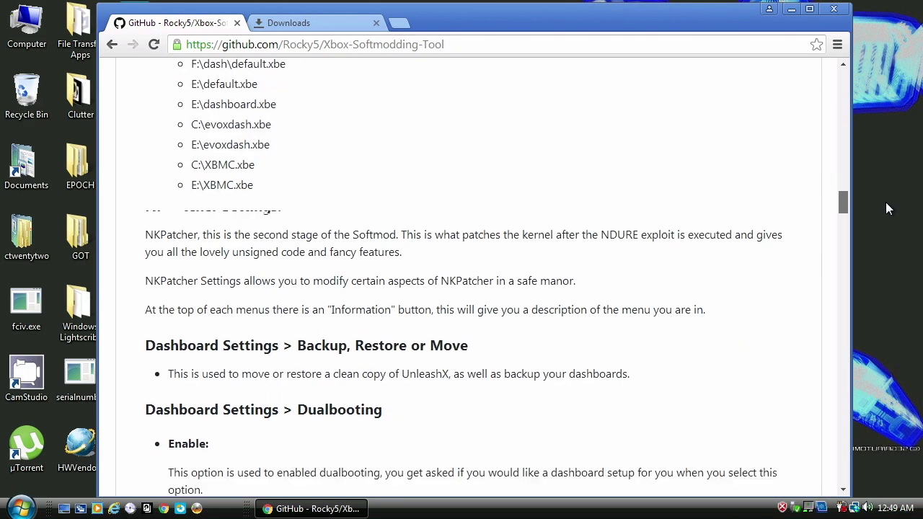
scroll(888, 209, "down", 2)
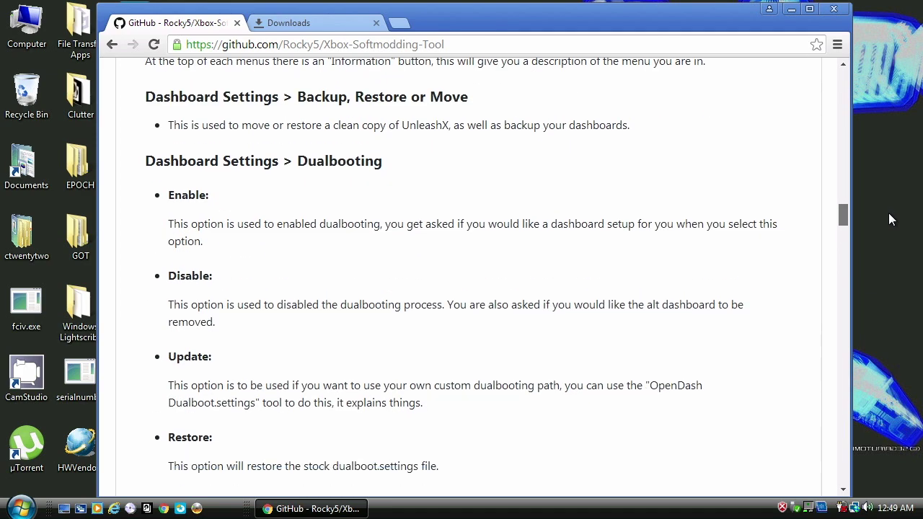
scroll(889, 213, "down", 5)
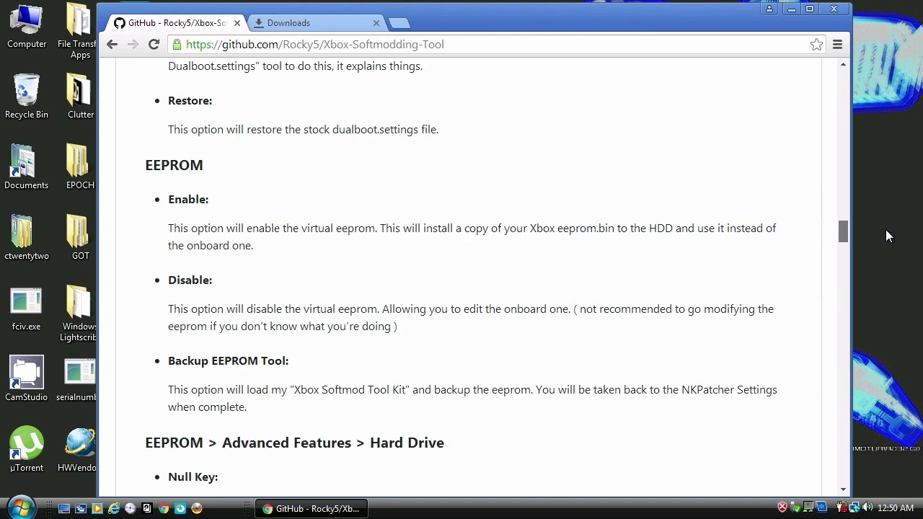
left_click_drag(842, 232, 853, 494)
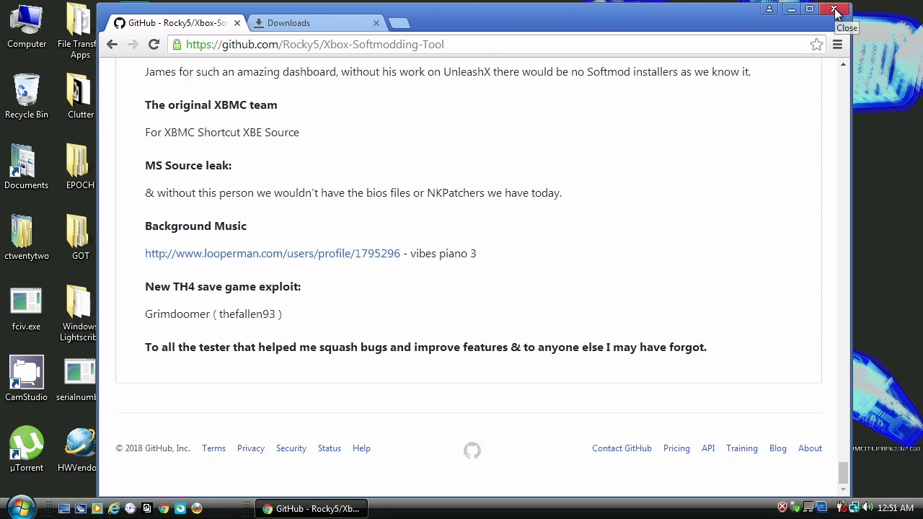
right_click(132, 243)
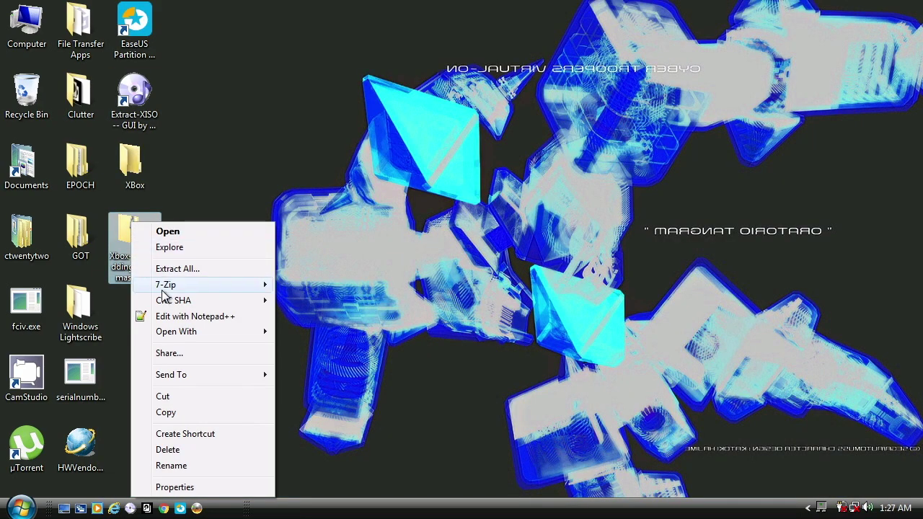
Extract to 'Xbox-Softmodding-Tool-master\', open that folder and select Build Disc Save.bat through Build XISO.bat
mouse_move(164, 287)
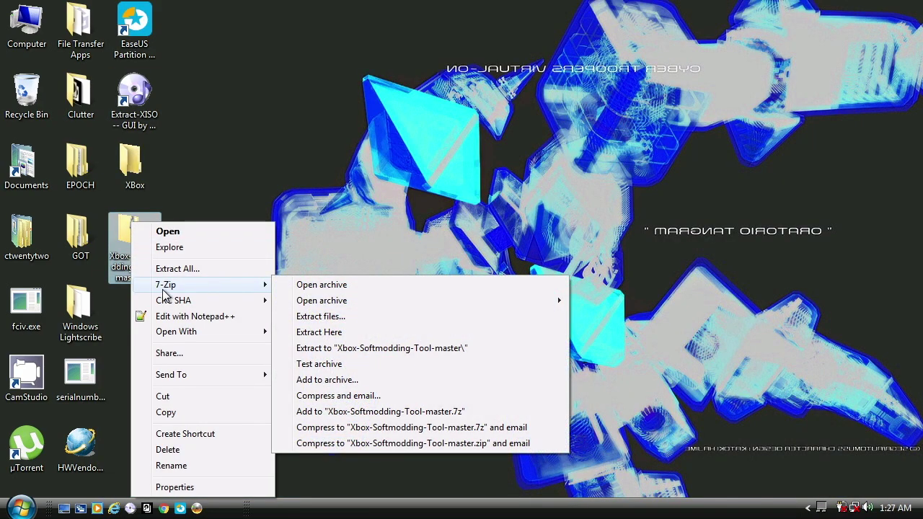
left_click(362, 349)
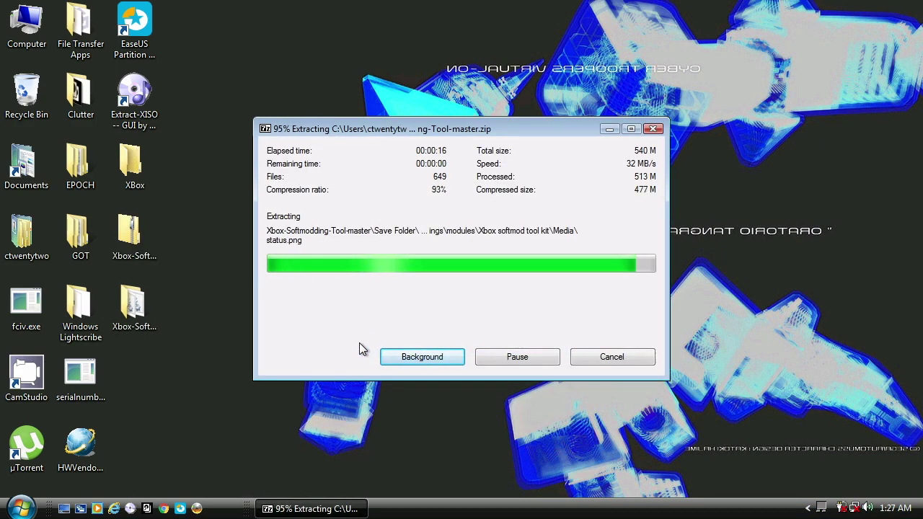
double_click(133, 307)
scroll(550, 216, "down", 1)
left_click(549, 194)
left_click(544, 286, "shift")
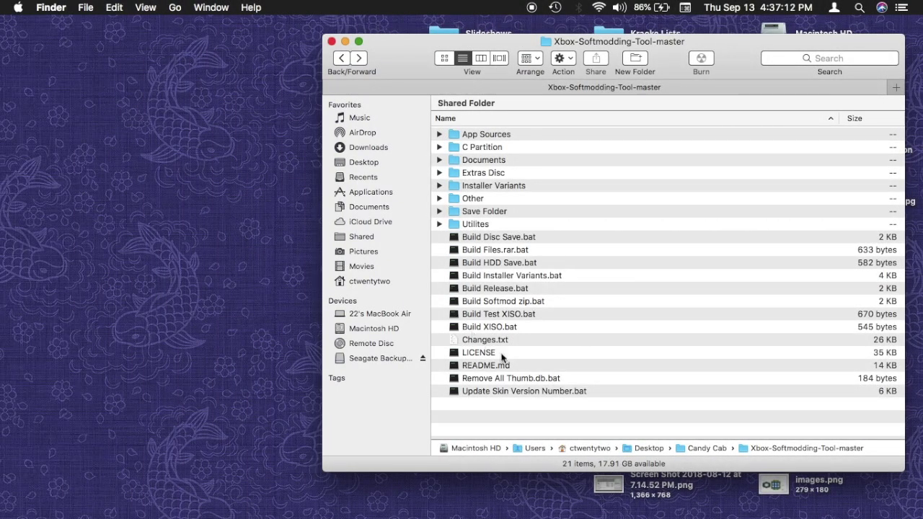
Open Build Softmod zip.bat with TextEdit.app and enlarge the window to show the script
left_click(545, 300)
right_click(545, 299)
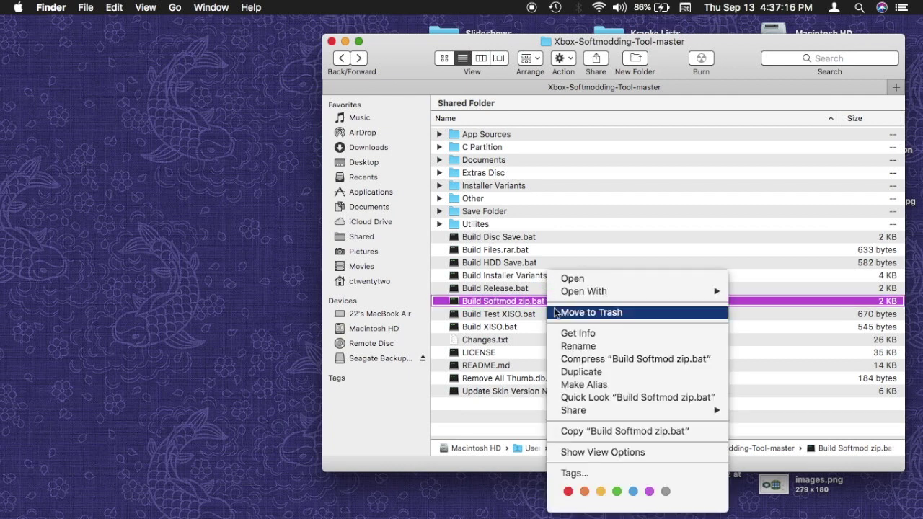
mouse_move(562, 293)
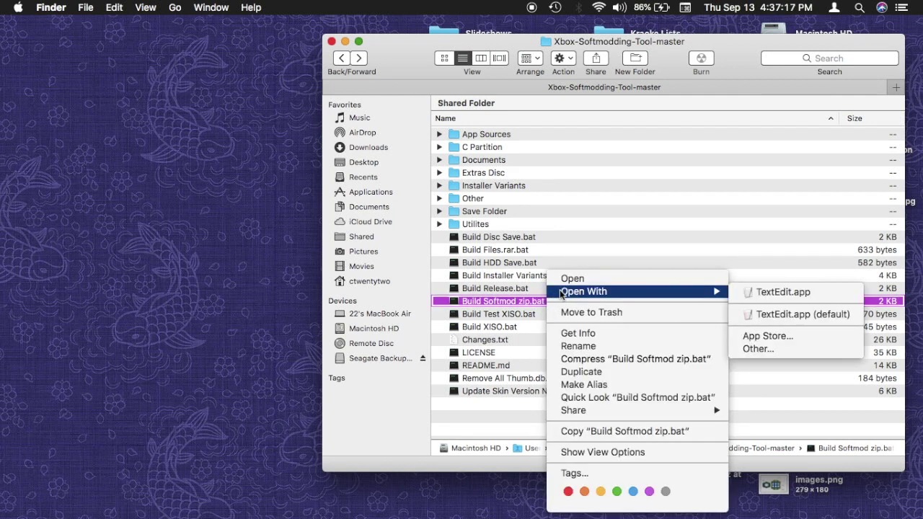
left_click(737, 293)
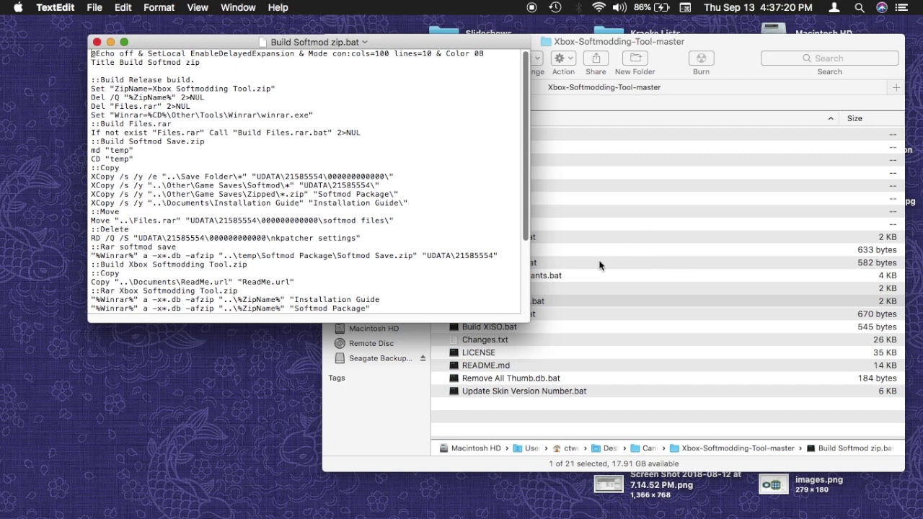
left_click_drag(528, 321, 765, 446)
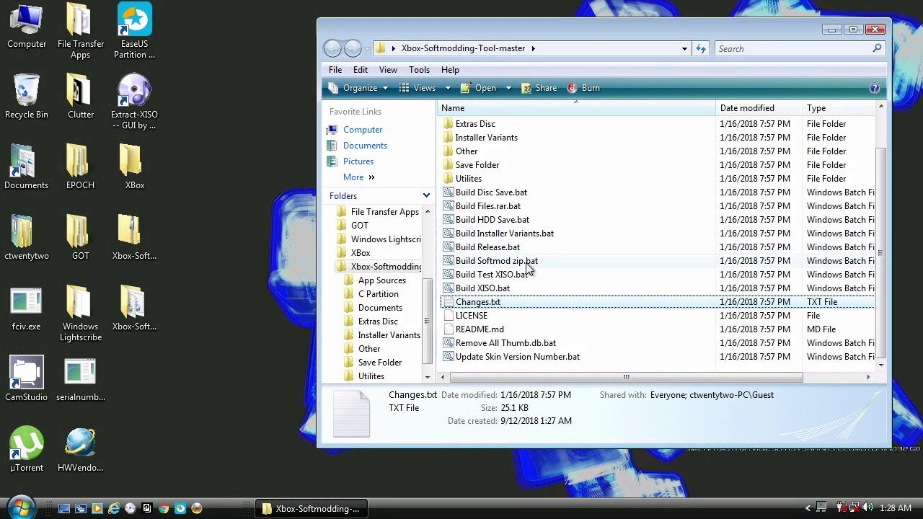
Run Build Softmod zip.bat and drag the resulting 5.11 MB Xbox Softmodding Tool.zip to the desktop
left_click(530, 264)
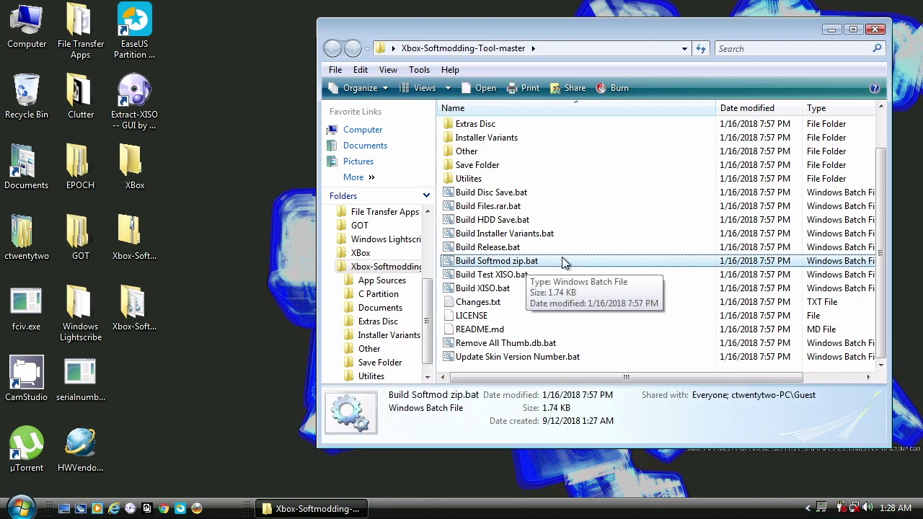
double_click(561, 258)
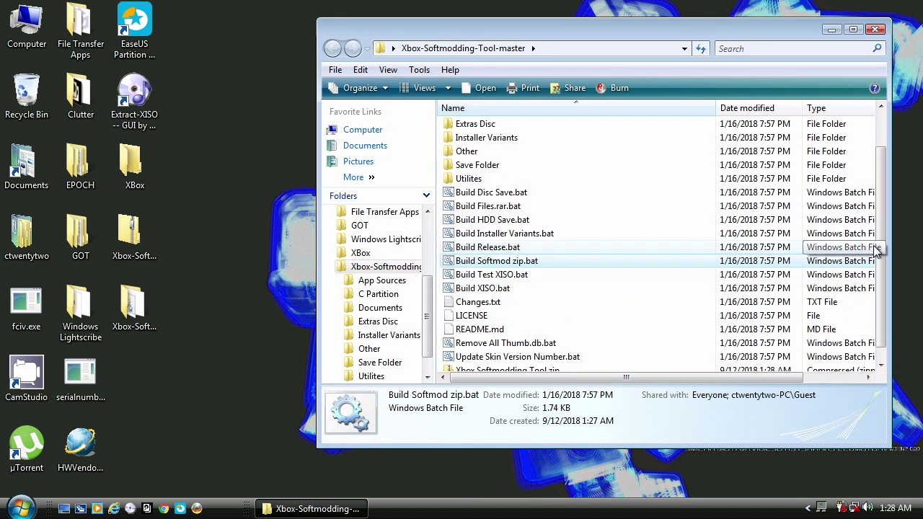
scroll(839, 305, "down", 1)
left_click_drag(591, 361, 233, 368)
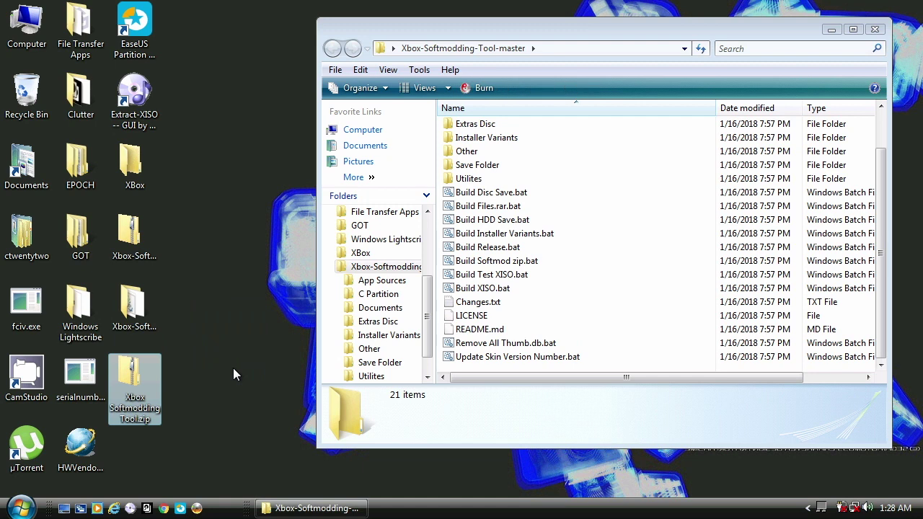
left_click(884, 33)
left_click(334, 362)
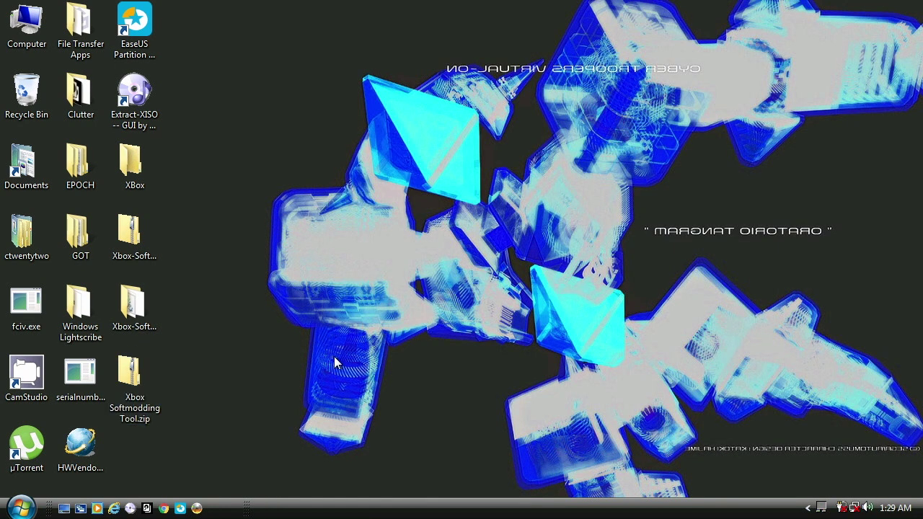
Extract Xbox Softmodding Tool.zip into its own folder with 7-Zip and open it
right_click(145, 382)
mouse_move(278, 170)
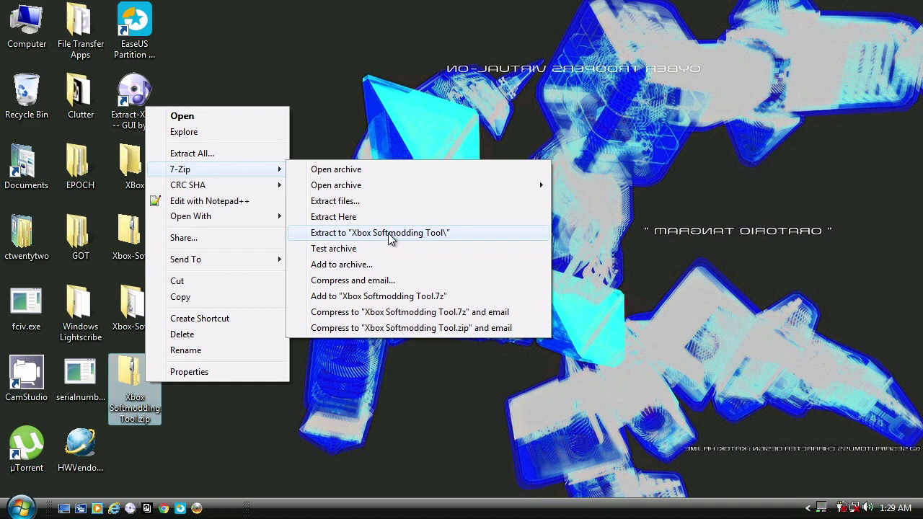
left_click(388, 232)
double_click(137, 448)
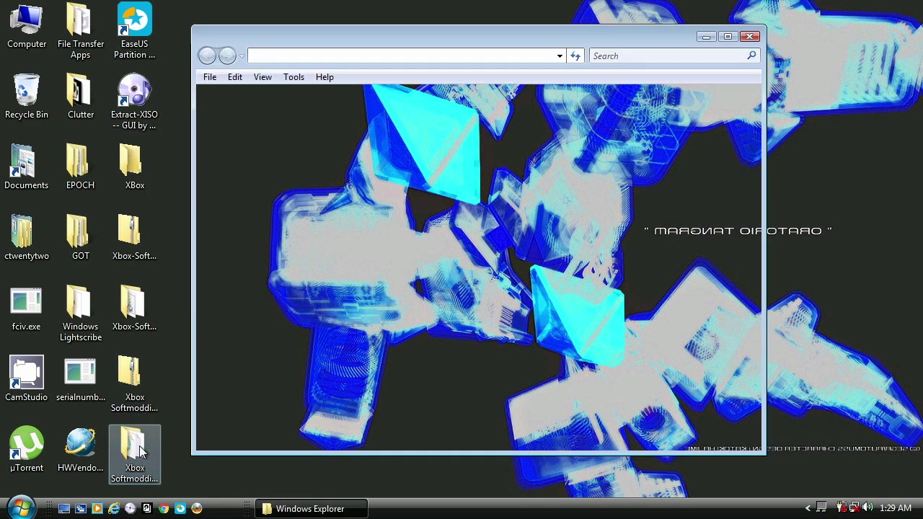
Drag the Softmod Package folder out onto the desktop
left_click_drag(454, 34, 569, 55)
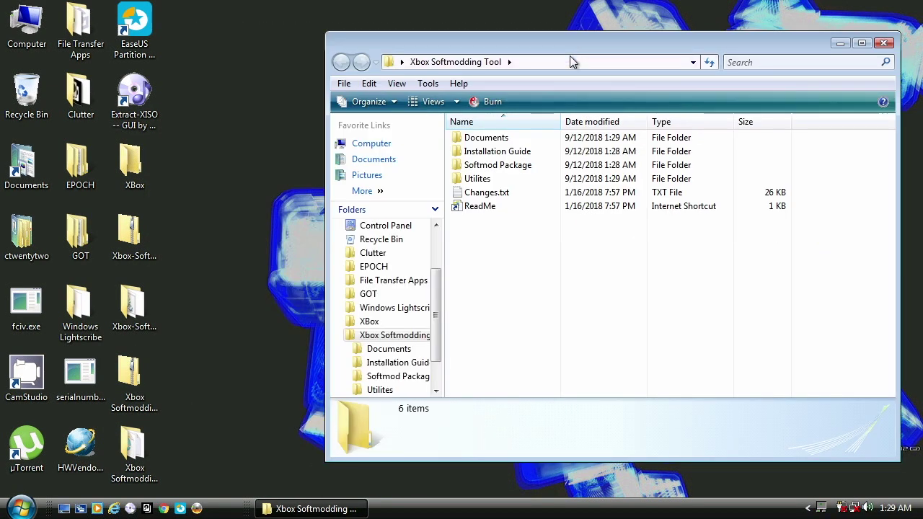
left_click(537, 167)
left_click(502, 140)
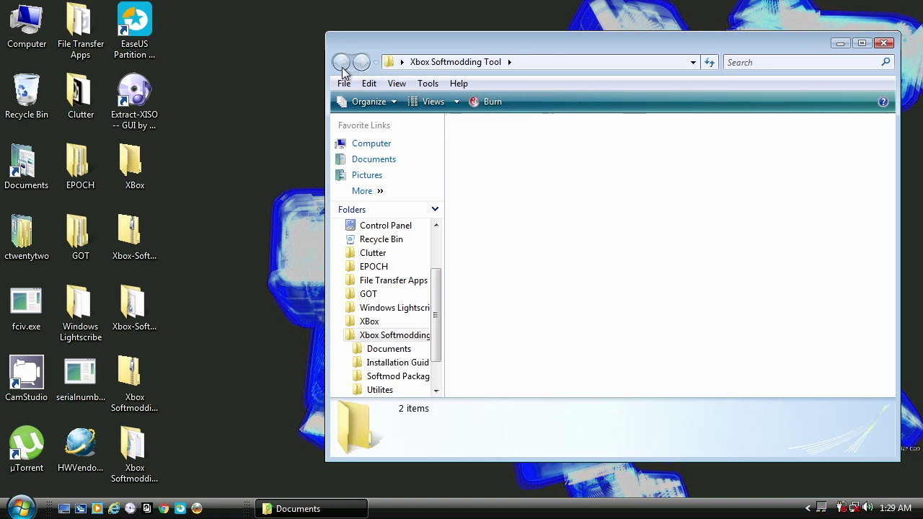
left_click(342, 64)
left_click(480, 166)
left_click_drag(480, 167, 289, 465)
Open Softmod Package and copy save folder 4541000d from 007.zip's UDATA to the desktop
double_click(204, 23)
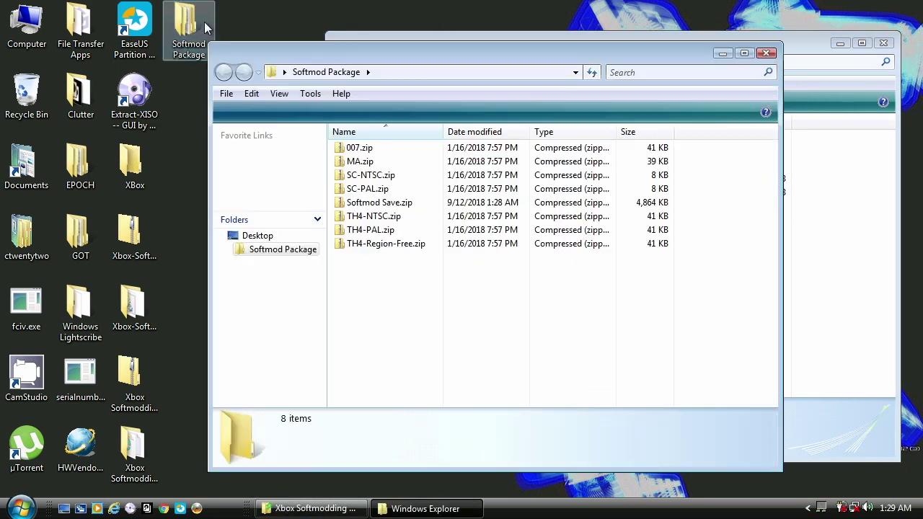
left_click(883, 43)
left_click_drag(710, 58, 845, 47)
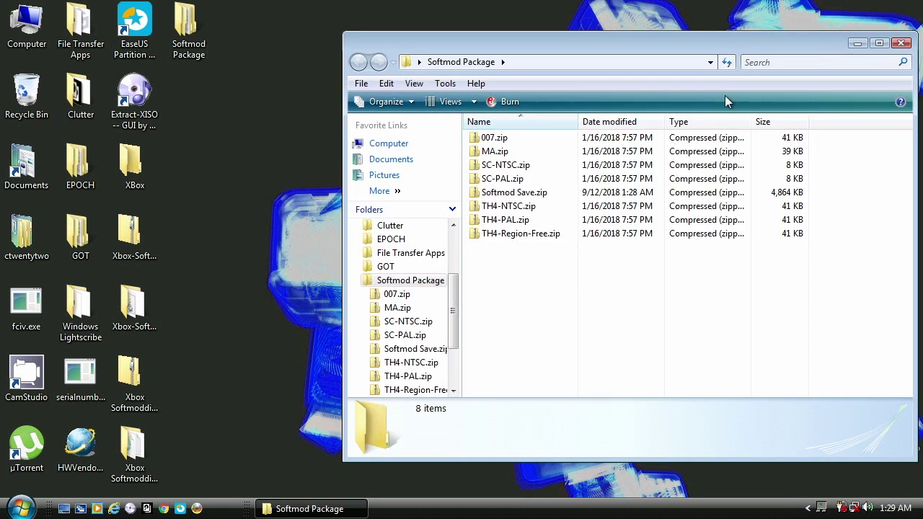
double_click(495, 139)
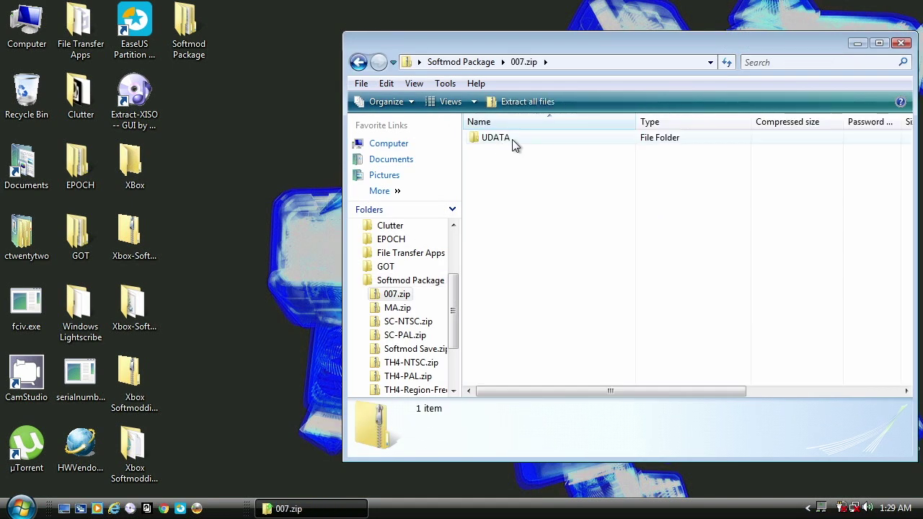
double_click(508, 142)
left_click_drag(509, 141, 304, 124)
left_click(361, 62)
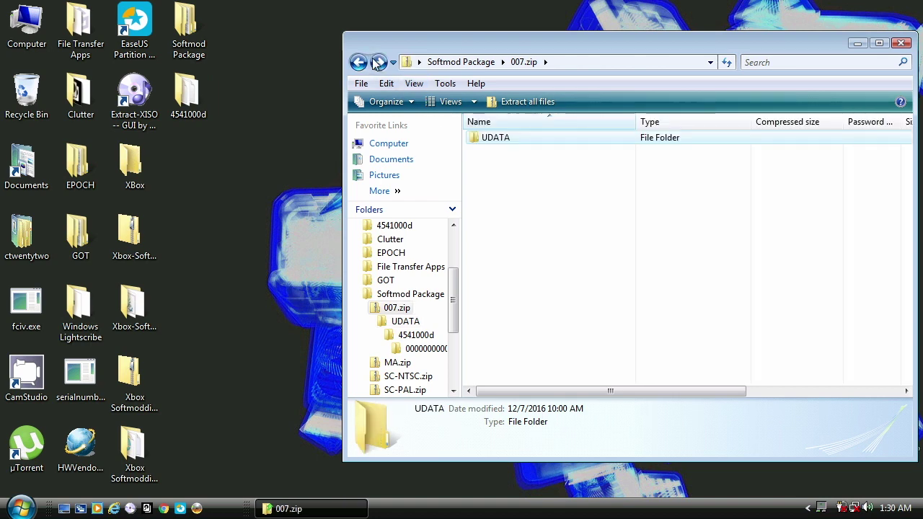
left_click(359, 63)
Copy save folders 4d530017 from MA.zip and 5553000c from SC-NTSC.zip to the desktop
double_click(504, 155)
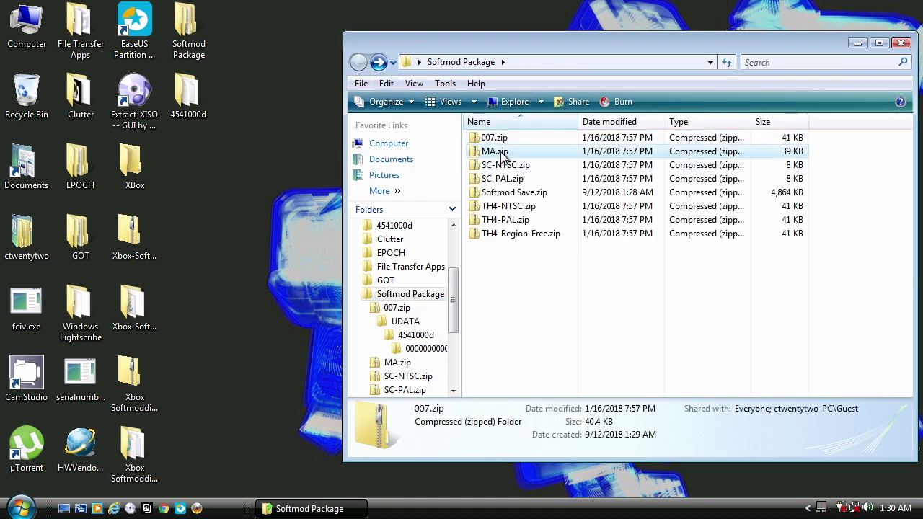
double_click(499, 137)
left_click_drag(503, 144, 189, 166)
left_click(359, 64)
left_click(359, 63)
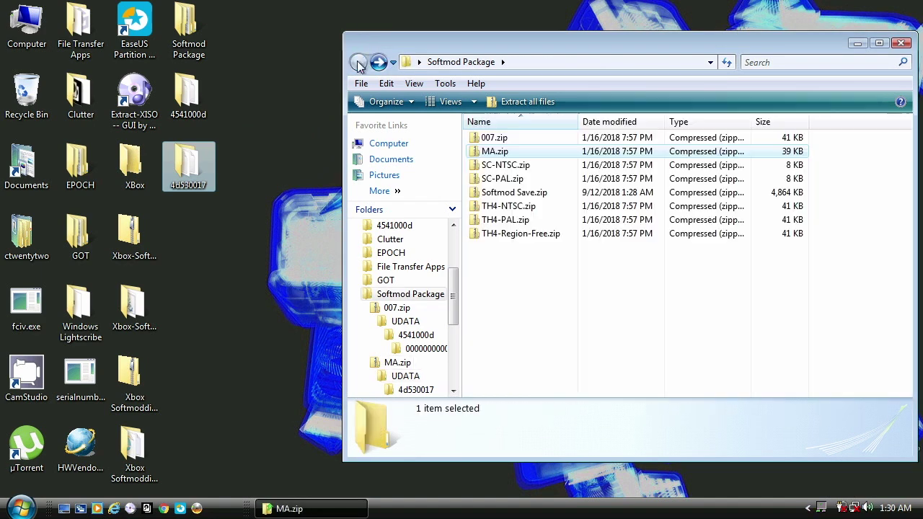
double_click(494, 167)
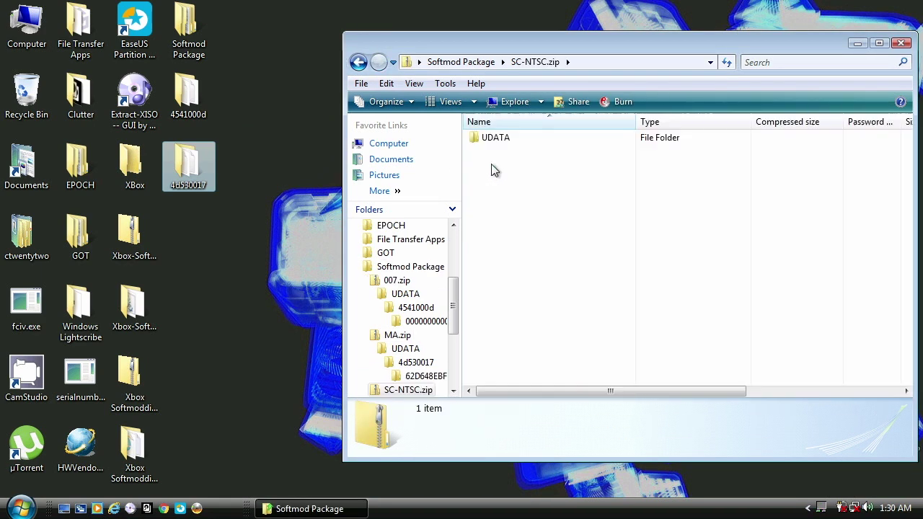
double_click(482, 143)
left_click_drag(498, 137, 188, 238)
left_click(358, 63)
left_click(357, 63)
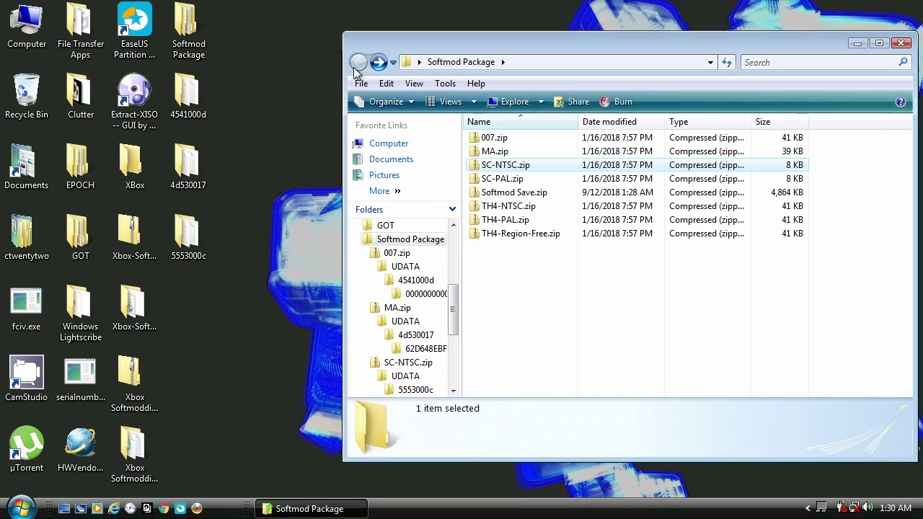
Copy save folders 21585554 from Softmod Save.zip and 41560017 from TH4-NTSC.zip to the desktop
double_click(532, 193)
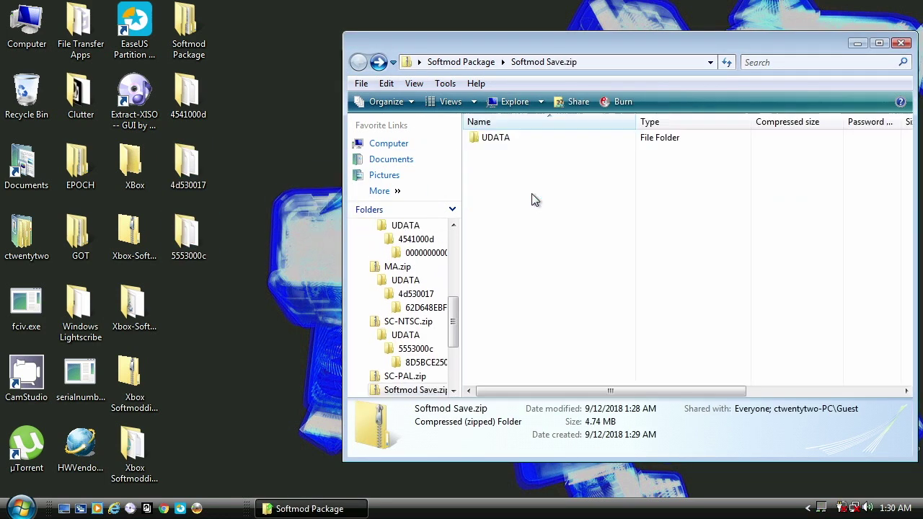
double_click(509, 142)
left_click_drag(509, 142, 307, 354)
left_click(358, 61)
left_click(358, 61)
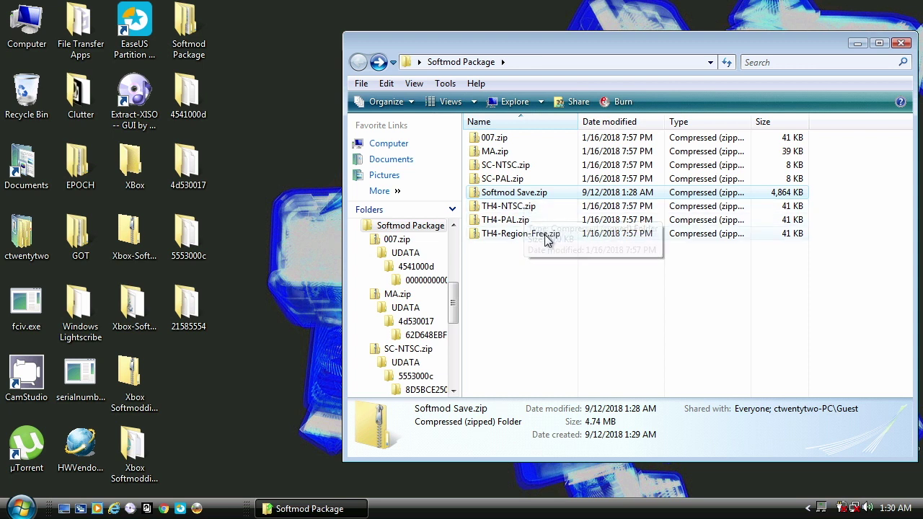
left_click(527, 212)
double_click(497, 137)
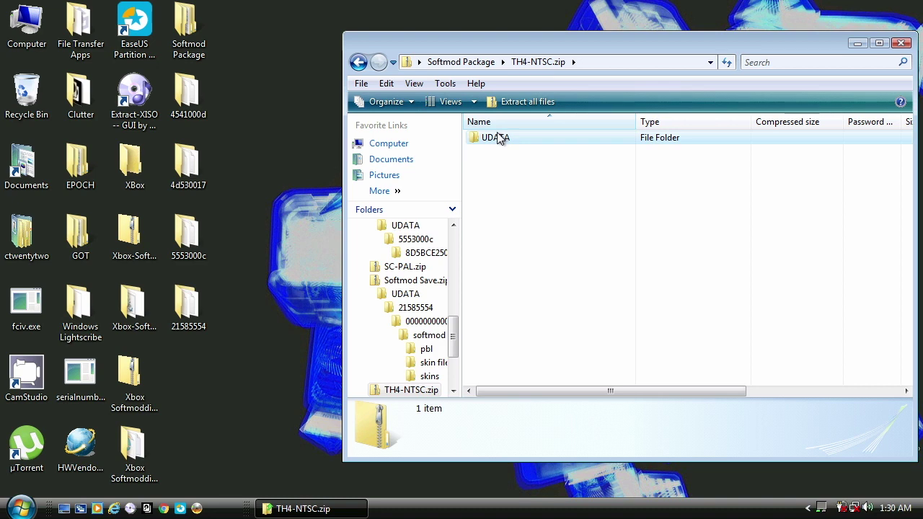
left_click_drag(498, 137, 287, 415)
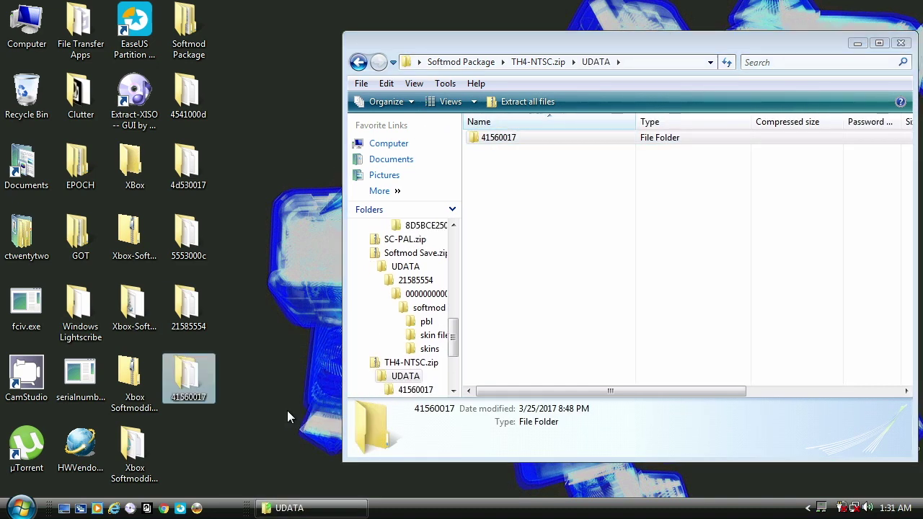
left_click(903, 44)
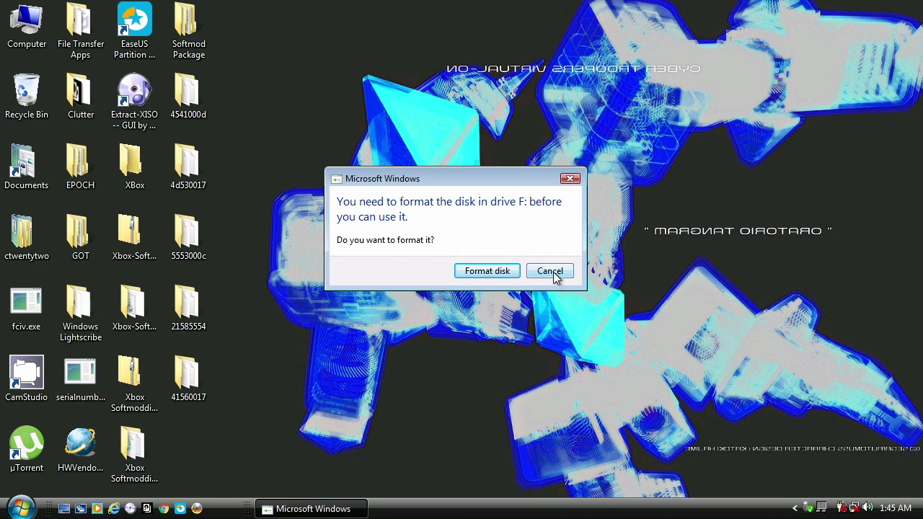
Cancel formatting drive F and browse Documents > Video Game > XBox > Windows Apps
left_click(549, 271)
double_click(25, 164)
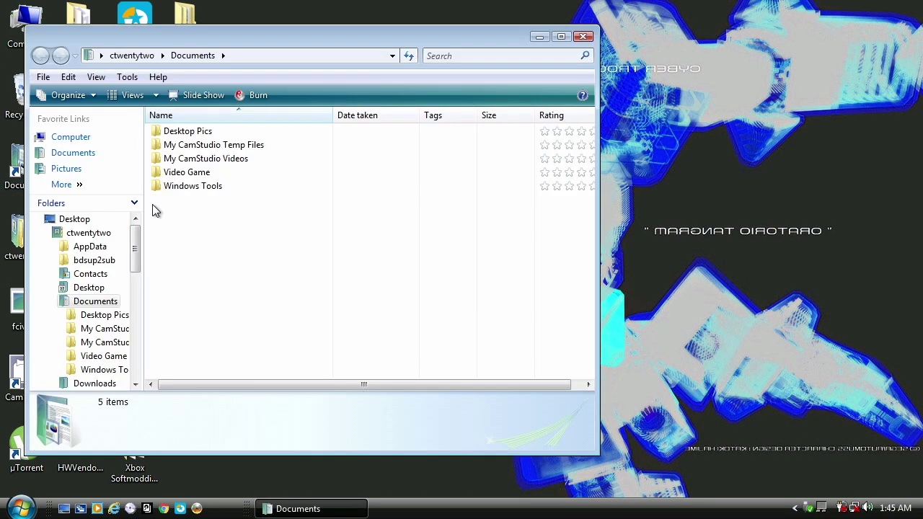
double_click(182, 173)
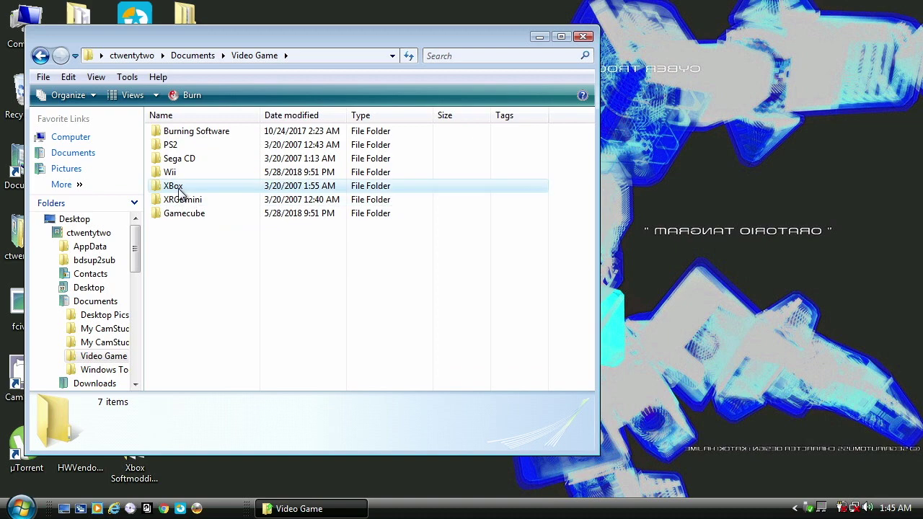
double_click(177, 186)
double_click(204, 268)
Launch Xplorer360.exe and choose Drive > Open > Harddrive or Memcard
double_click(202, 282)
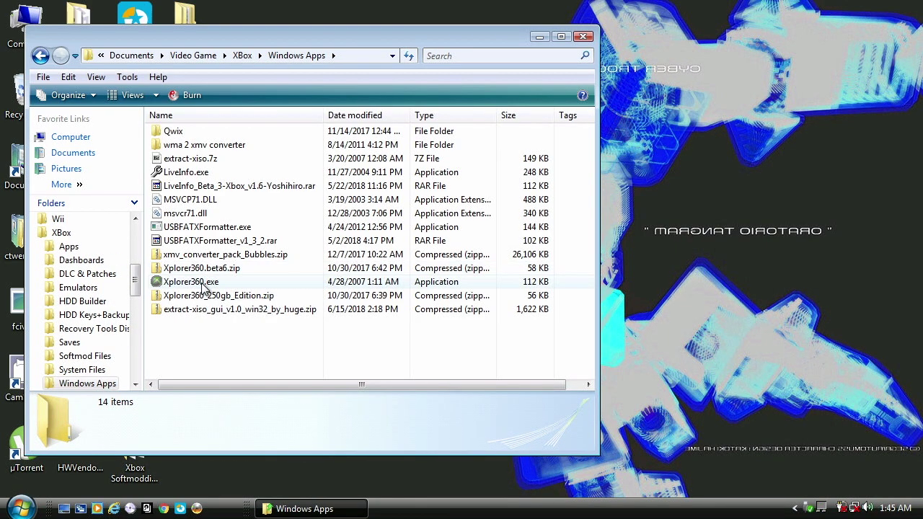
left_click(583, 37)
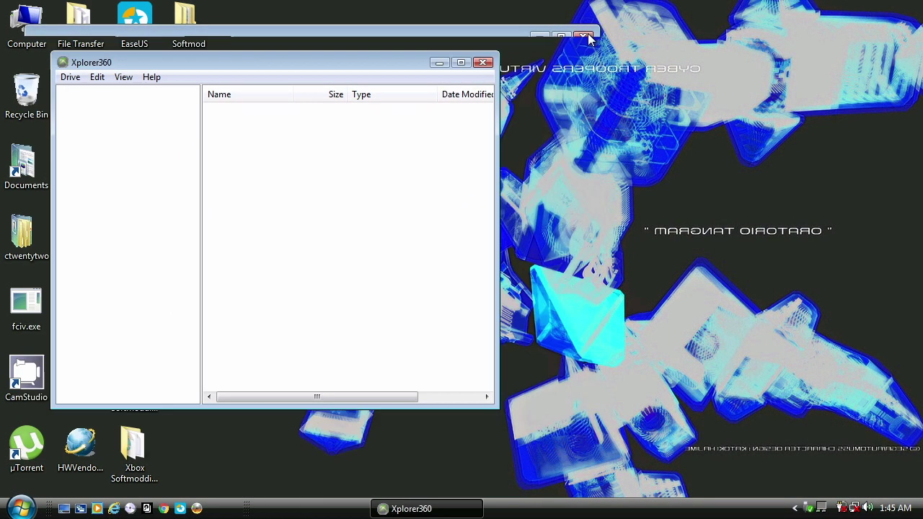
left_click_drag(416, 63, 667, 59)
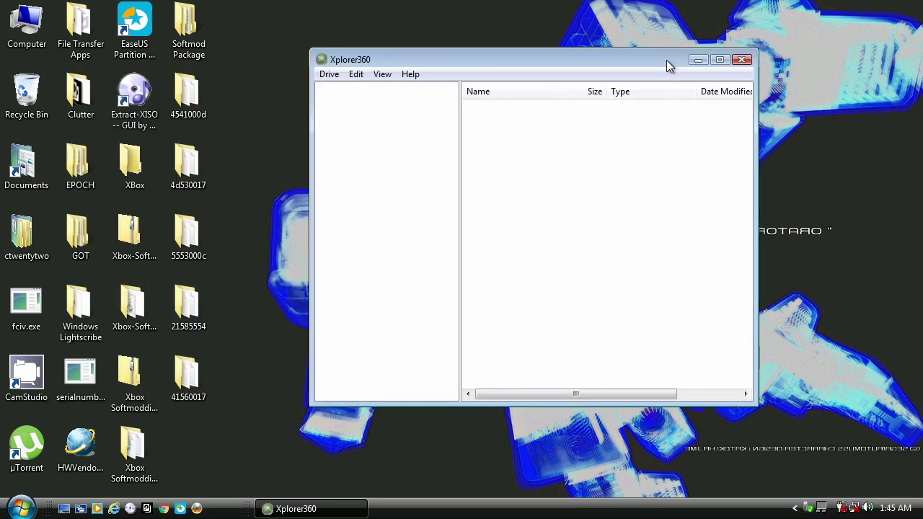
left_click(331, 75)
mouse_move(339, 92)
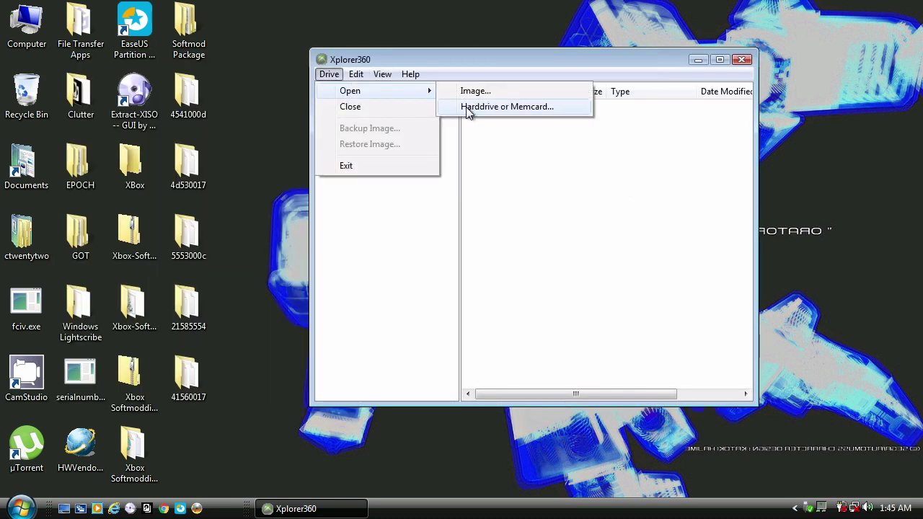
left_click(466, 107)
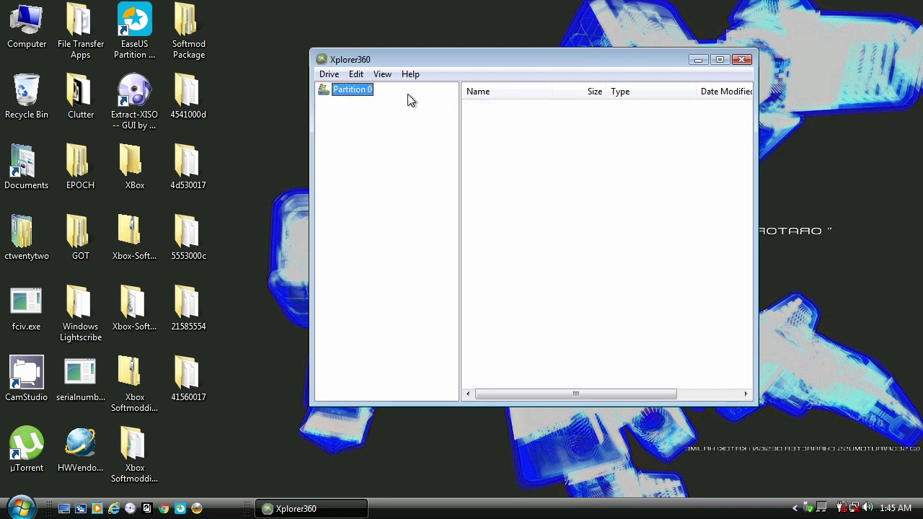
Drag 4d530017, 4541000d, 5553000c, 41560017 and 21585554 from the desktop into Partition 0, then close Xplorer360
right_click(530, 178)
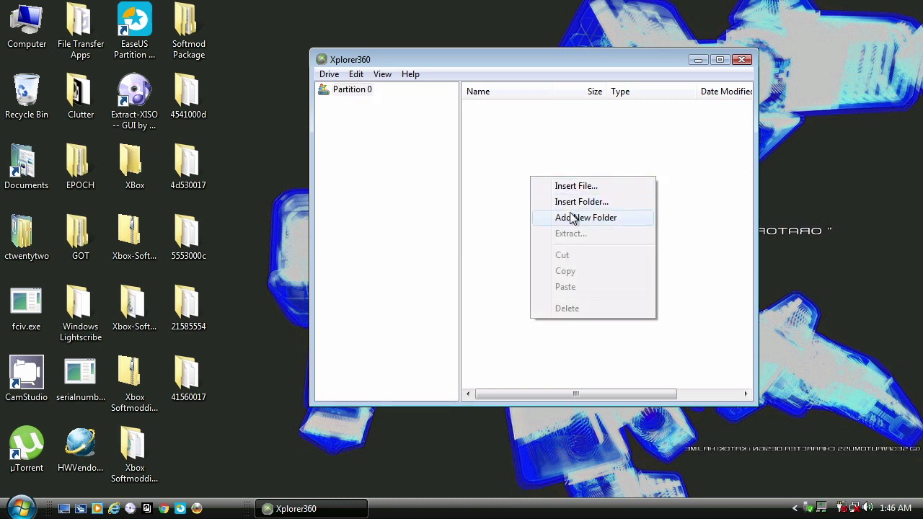
left_click(511, 156)
left_click_drag(186, 164, 536, 162)
left_click_drag(186, 164, 496, 185)
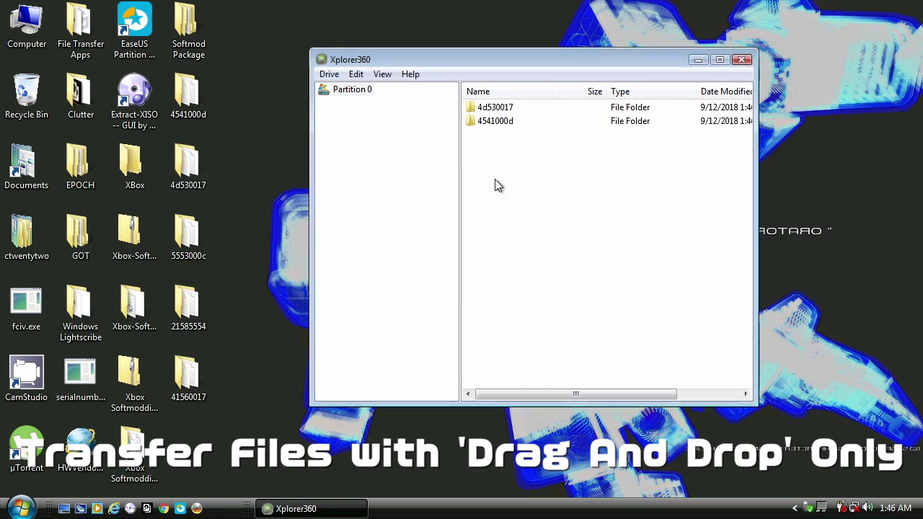
left_click_drag(207, 235, 516, 202)
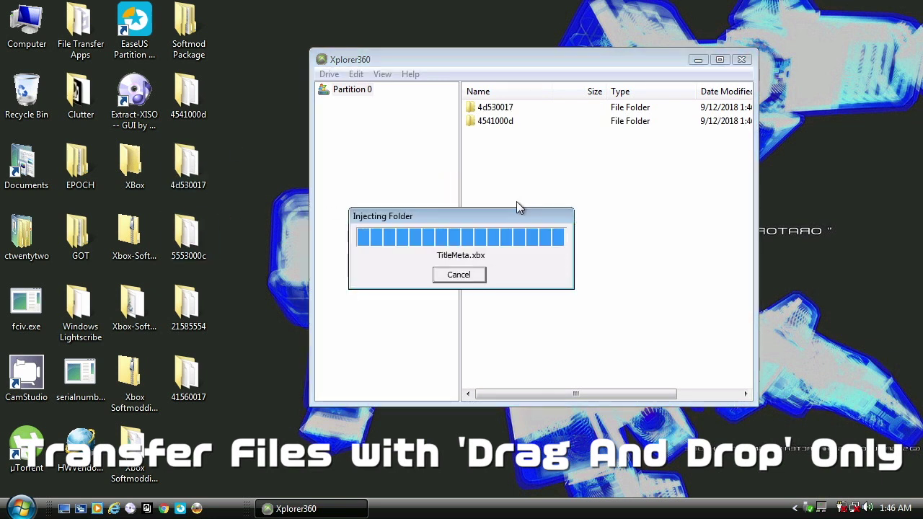
left_click_drag(186, 375, 522, 203)
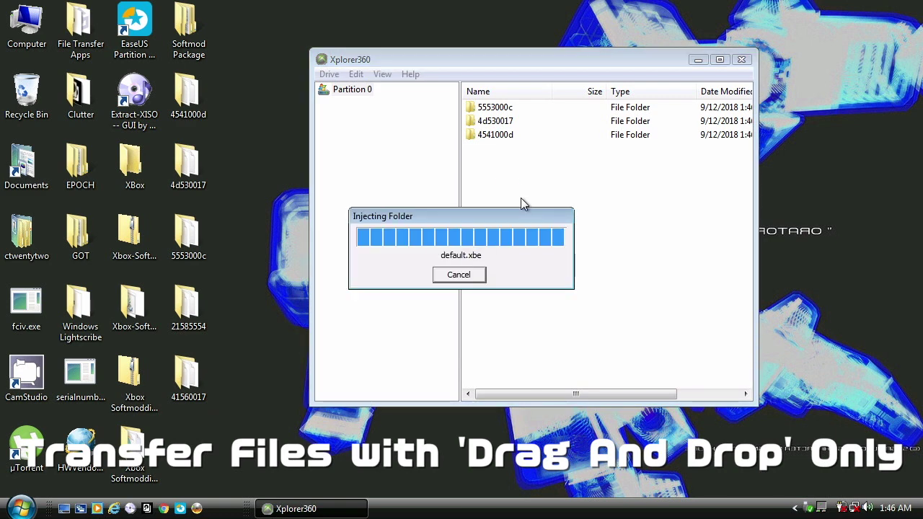
left_click_drag(186, 306, 538, 210)
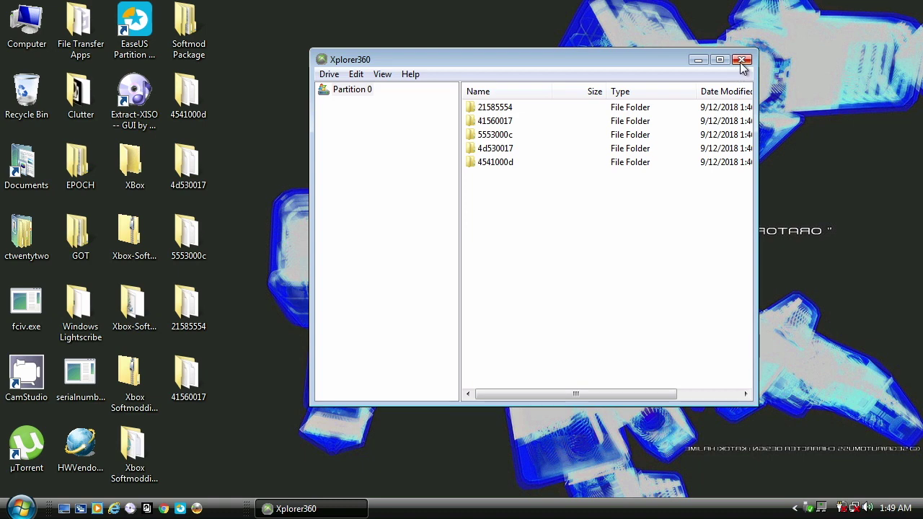
left_click(743, 60)
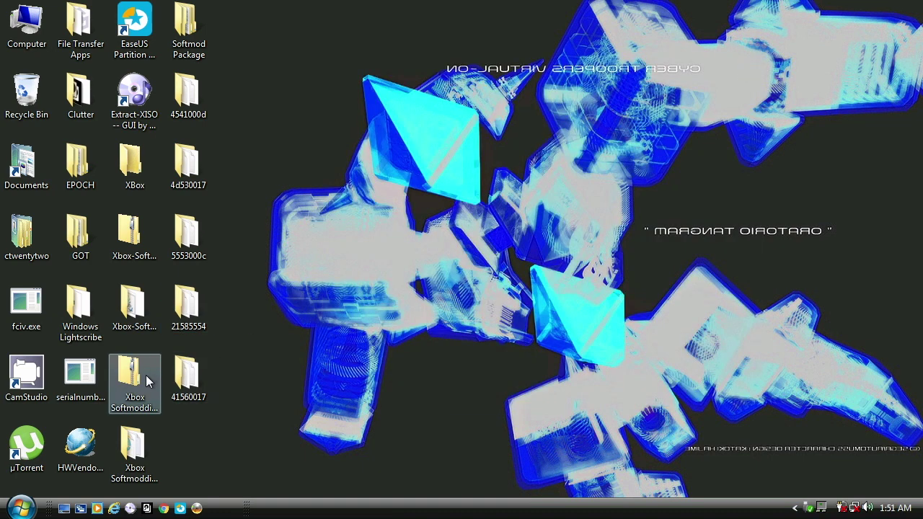
Run Build XISO.bat in Xbox-Softmodding-Tool-master and move the resulting Extras Disc ISO to the desktop
double_click(133, 303)
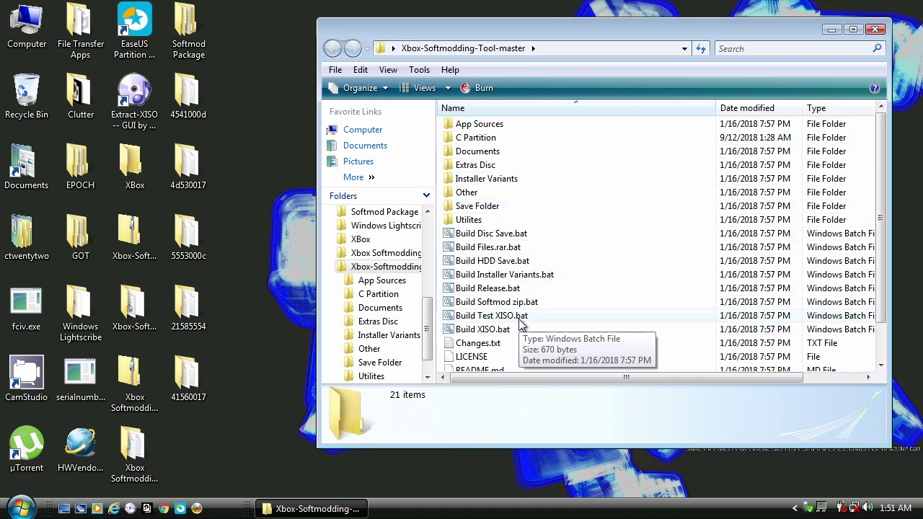
left_click(502, 334)
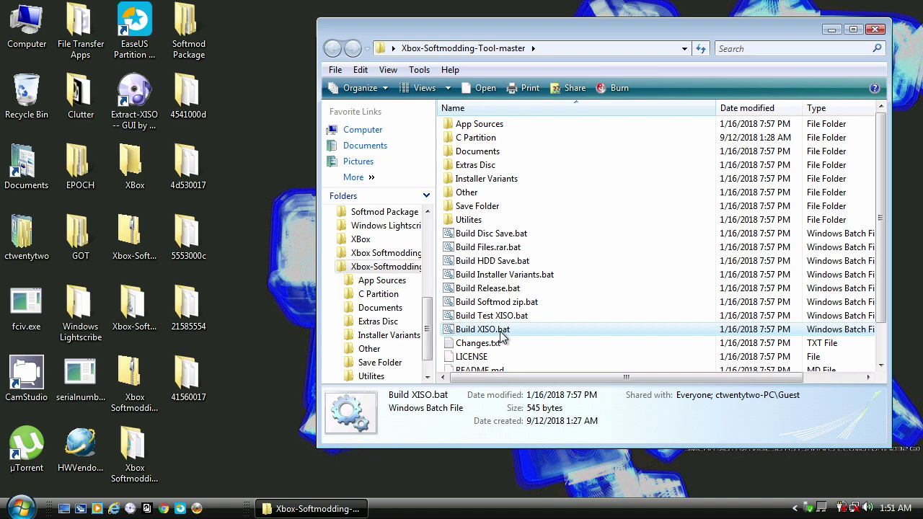
double_click(503, 335)
scroll(651, 230, "down", 1)
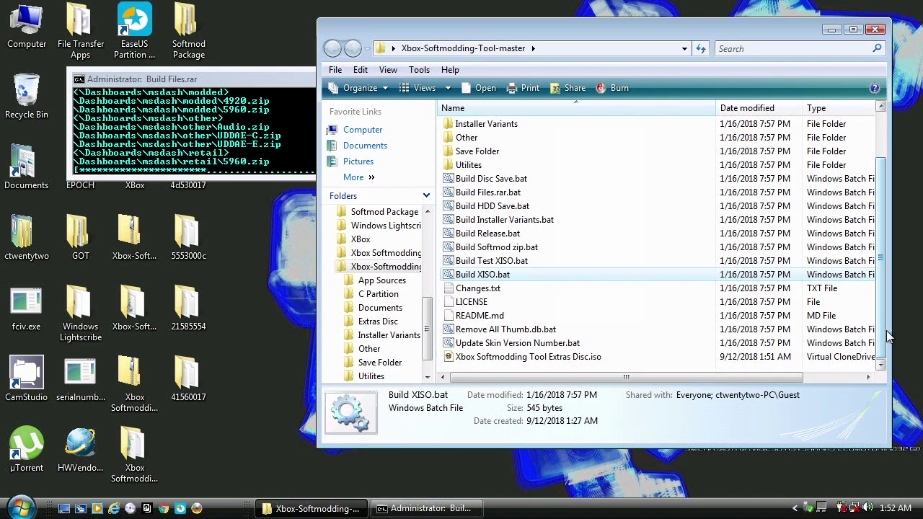
left_click_drag(548, 357, 250, 444)
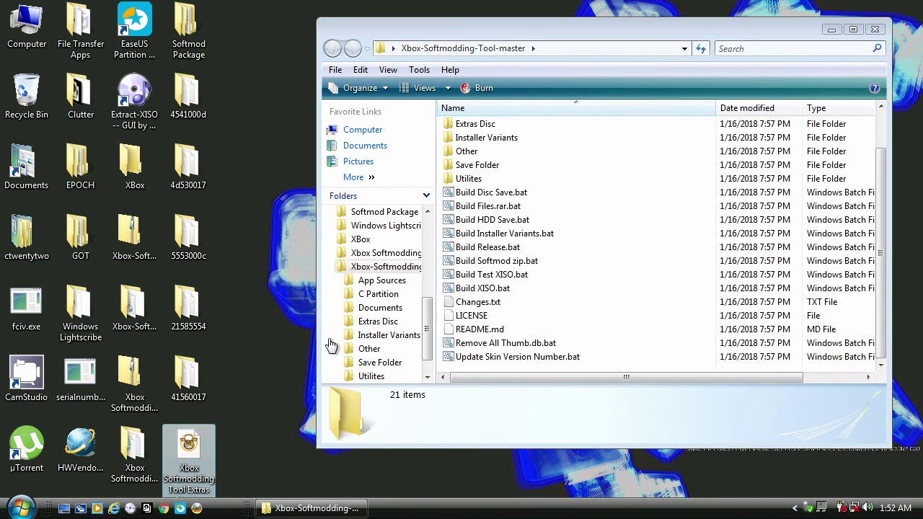
left_click(875, 28)
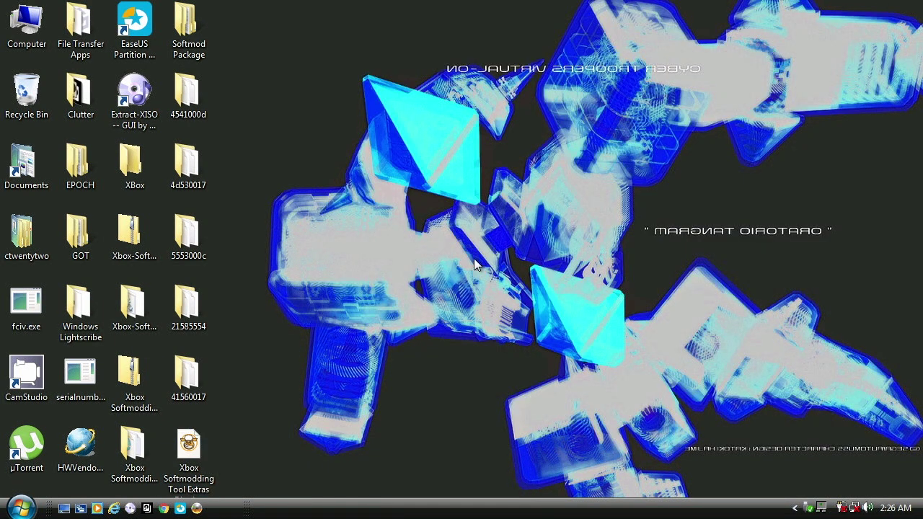
Start ImgBurn in Write image file to disc mode with the Extras Disc ISO as source
left_click(197, 509)
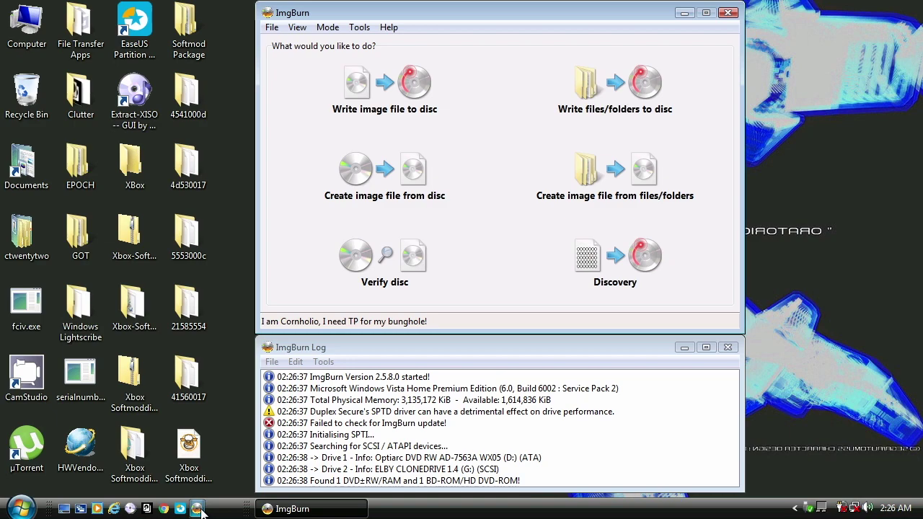
left_click(339, 87)
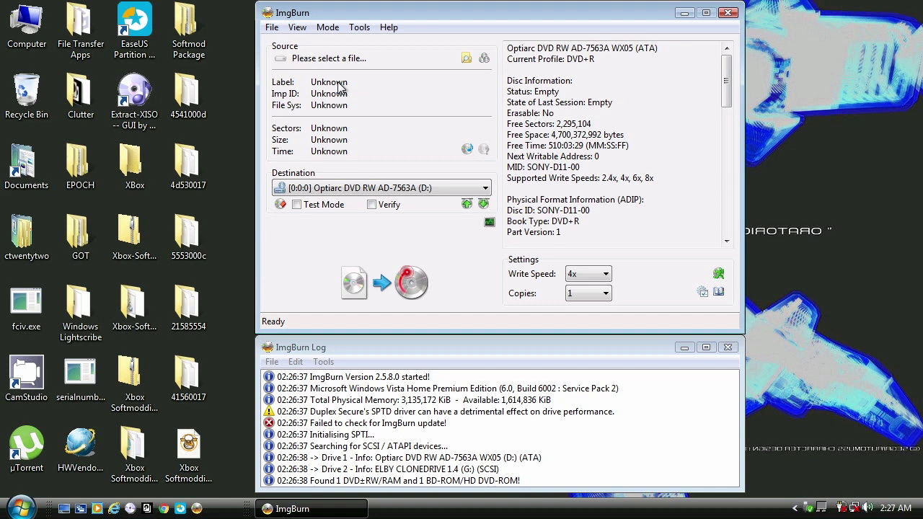
left_click_drag(727, 49, 739, 209)
left_click_drag(188, 454, 375, 58)
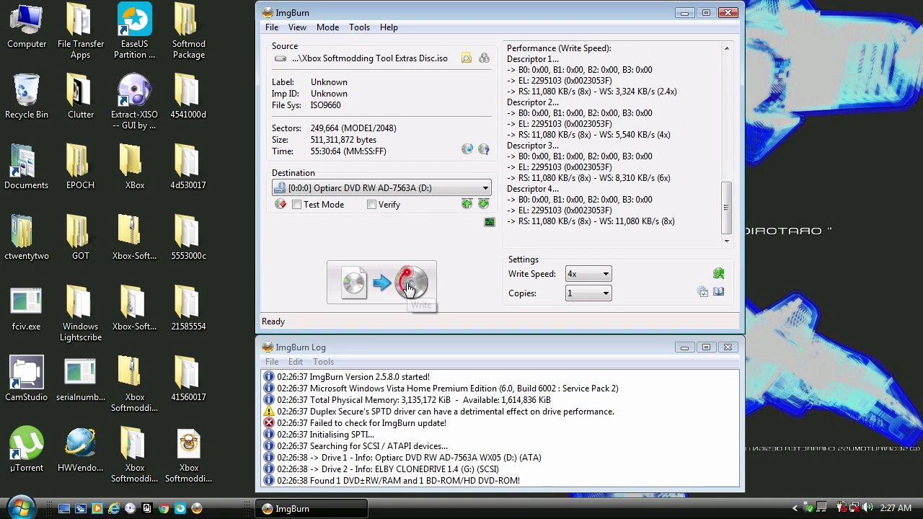
Burn the image to the DVD at 16x write speed, then close ImgBurn
left_click(588, 274)
scroll(608, 328, "down", 1)
left_click(580, 331)
left_click(384, 291)
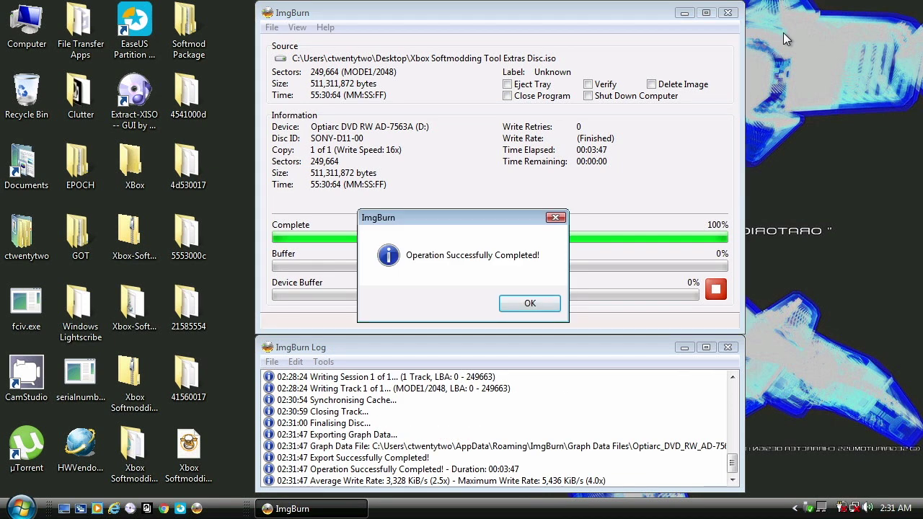
left_click(542, 313)
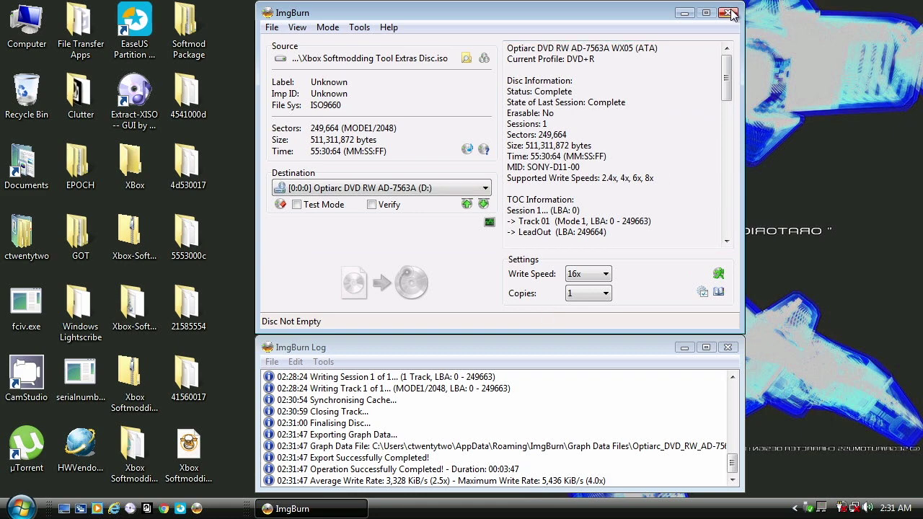
left_click(728, 12)
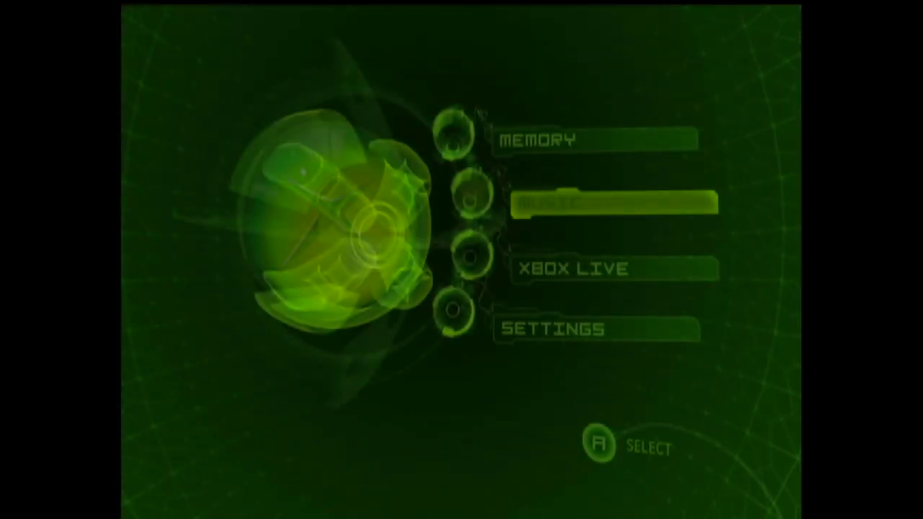
Open the saves on the Controller 1 memory unit from the Memory section
key("Up")
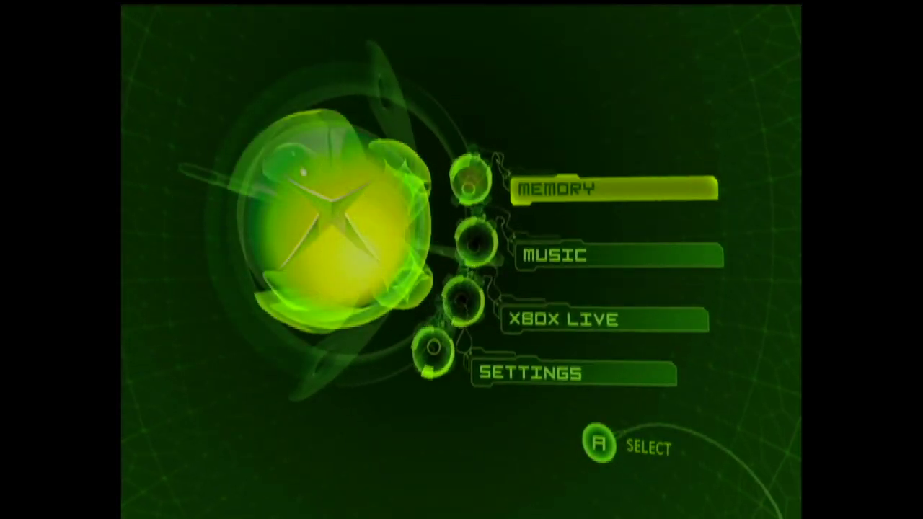
key("Return")
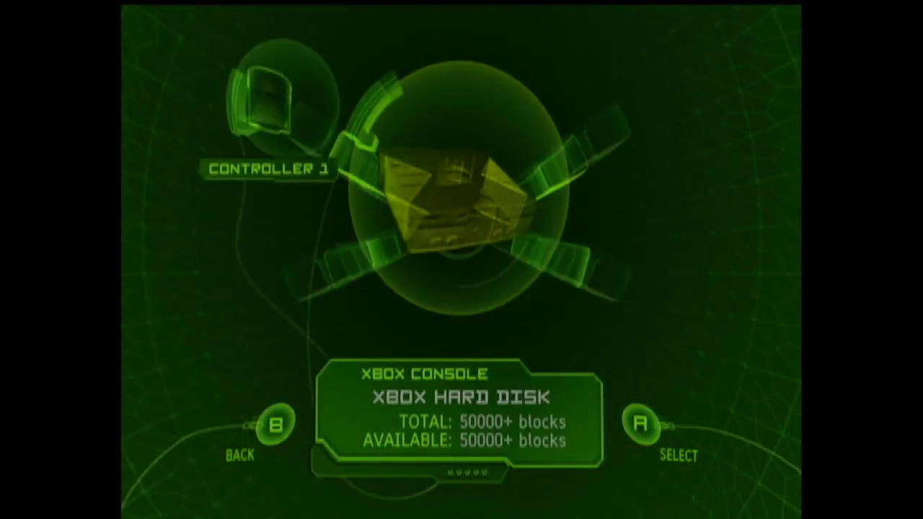
key("Left")
key("Return")
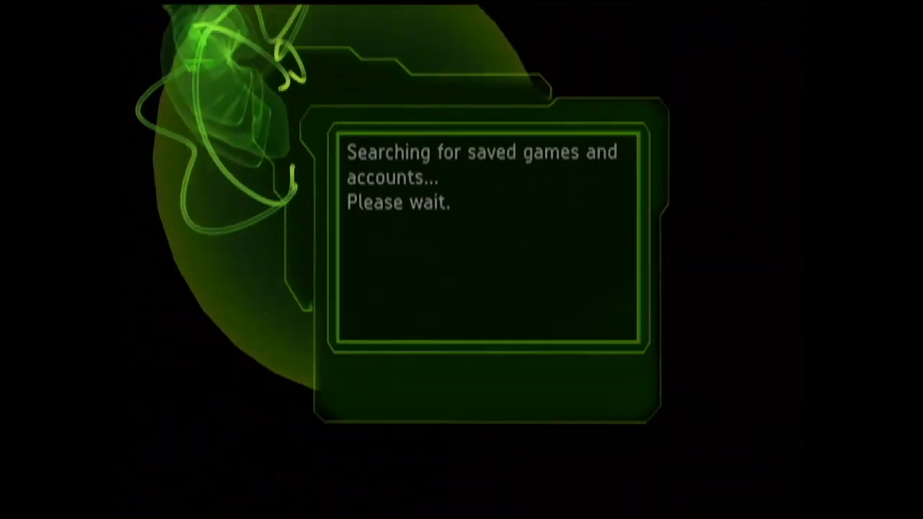
Copy the Agent Under Fire, MechAssault and Splinter Cell saves to the hard disk
key("Down")
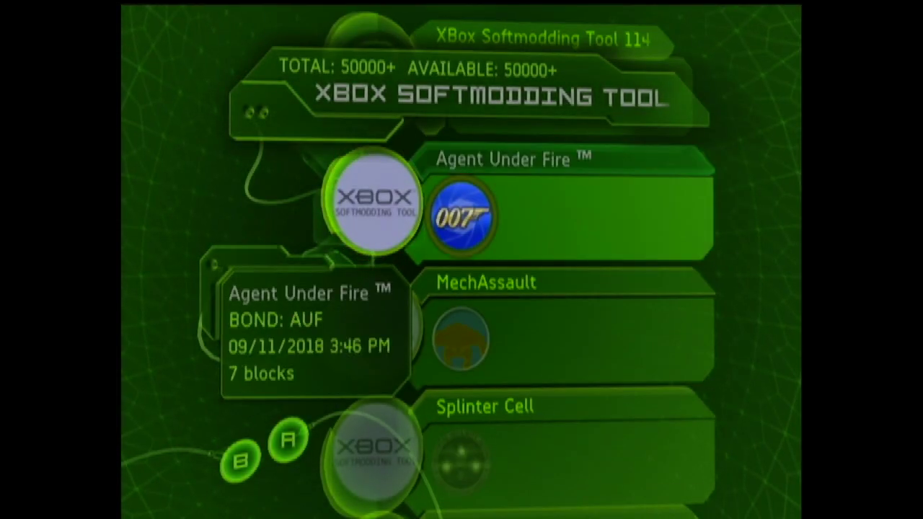
key("Return")
key("Return")
key("Escape")
key("Escape")
key("Down")
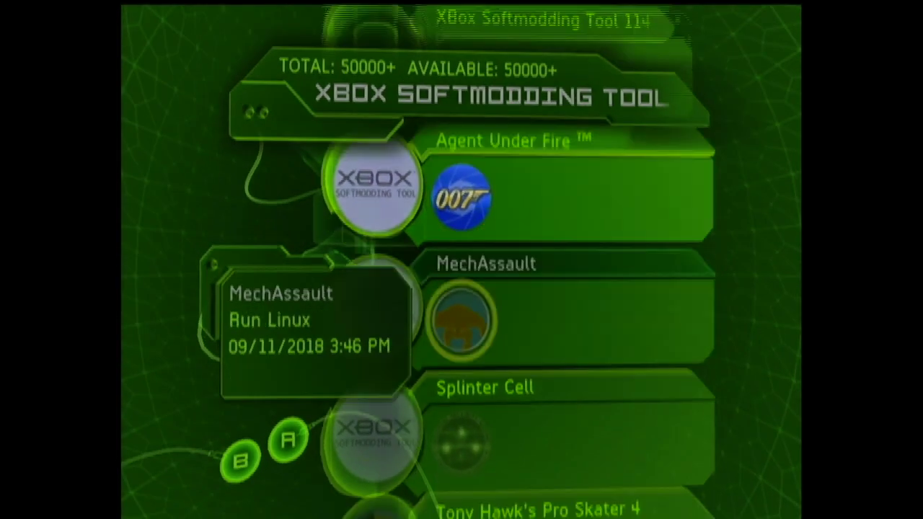
key("Return")
key("Return")
key("Escape")
key("Escape")
key("Down")
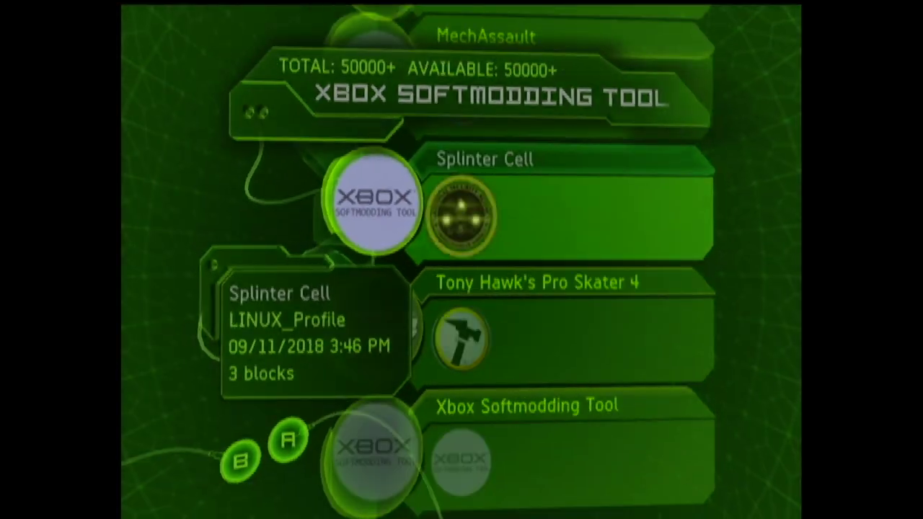
key("Return")
key("Return")
key("Return")
Copy the Tony Hawk's Pro Skater 4 and Softmodding Tool saves, then return to the main menu
key("Down")
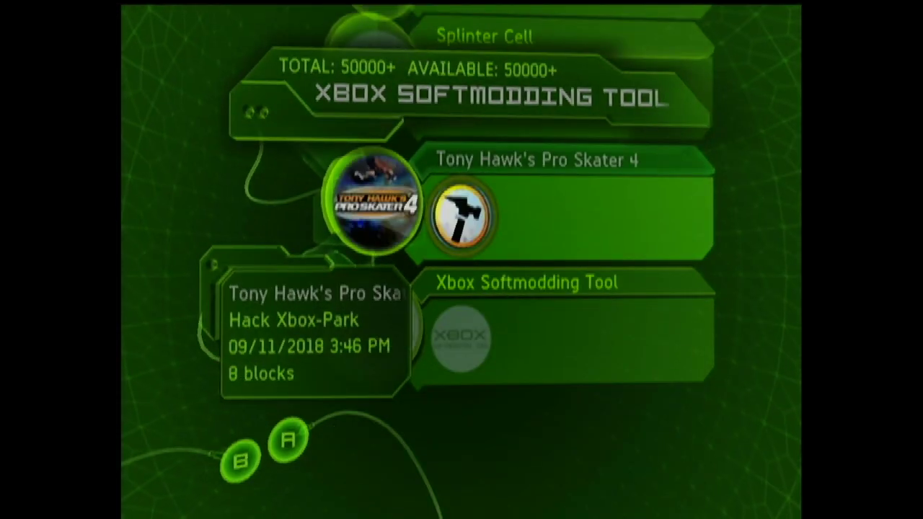
key("Return")
key("Return")
key("Escape")
key("Escape")
key("Down")
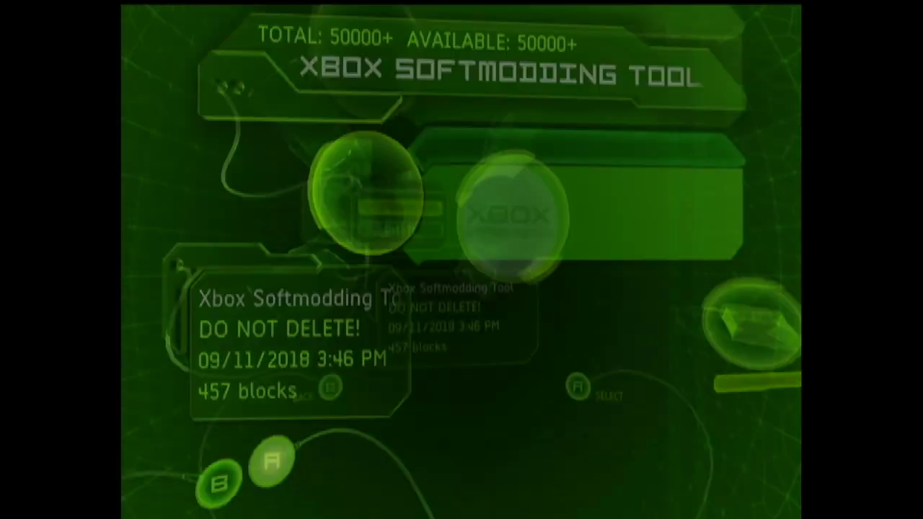
key("Return")
key("Return")
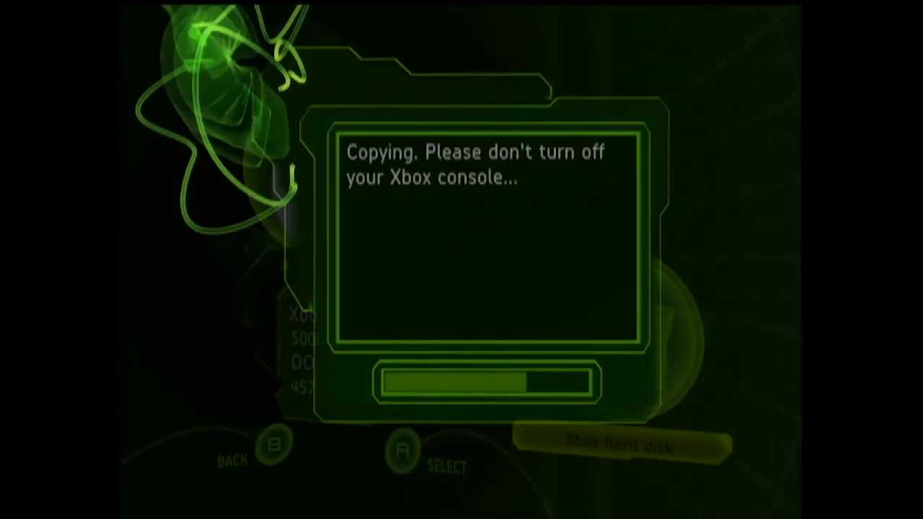
key("Escape")
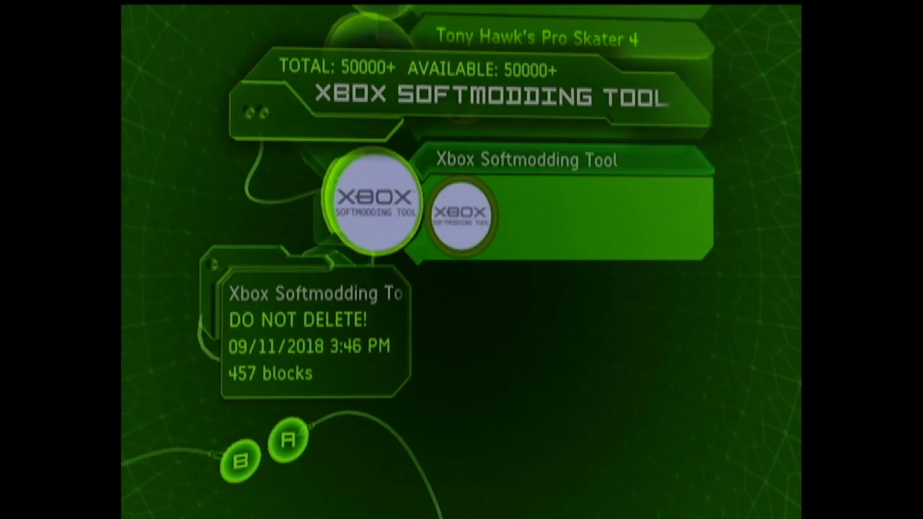
key("Escape")
key("Down")
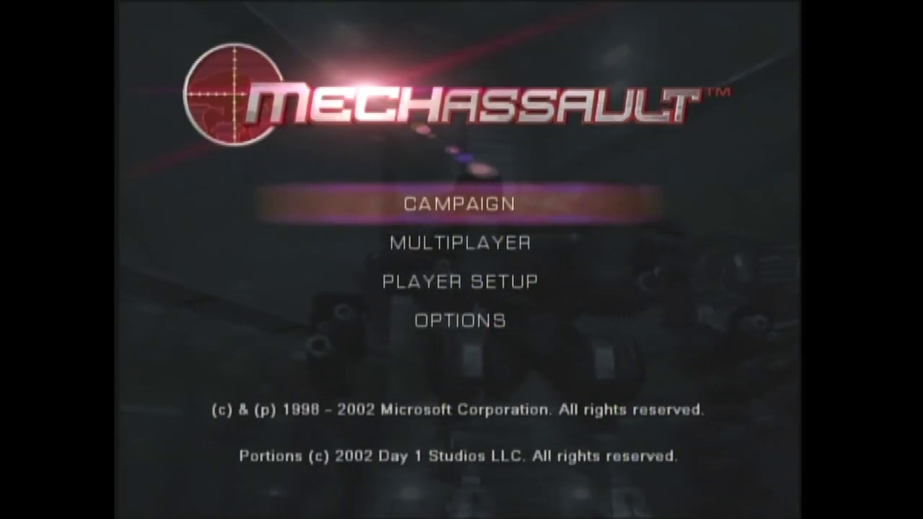
Load the Run Linux profile from MechAssault's Campaign profile list
key("Return")
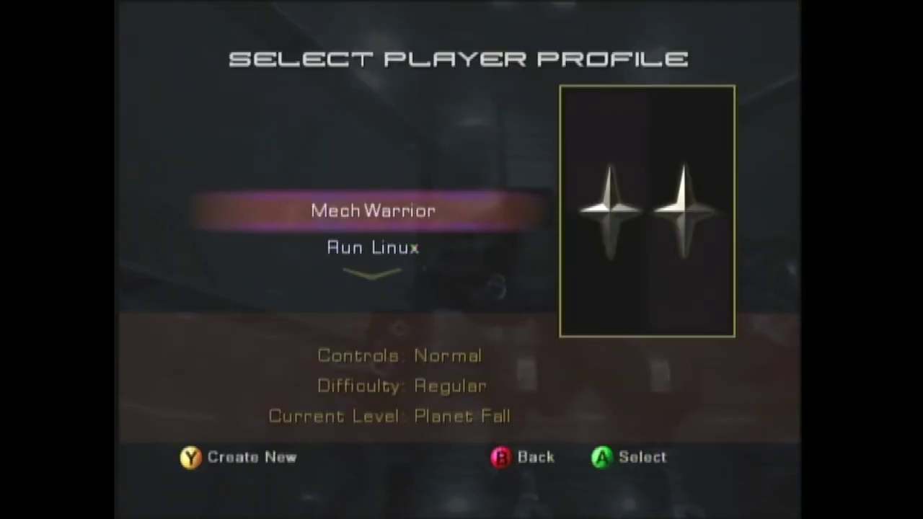
key("Down")
key("Return")
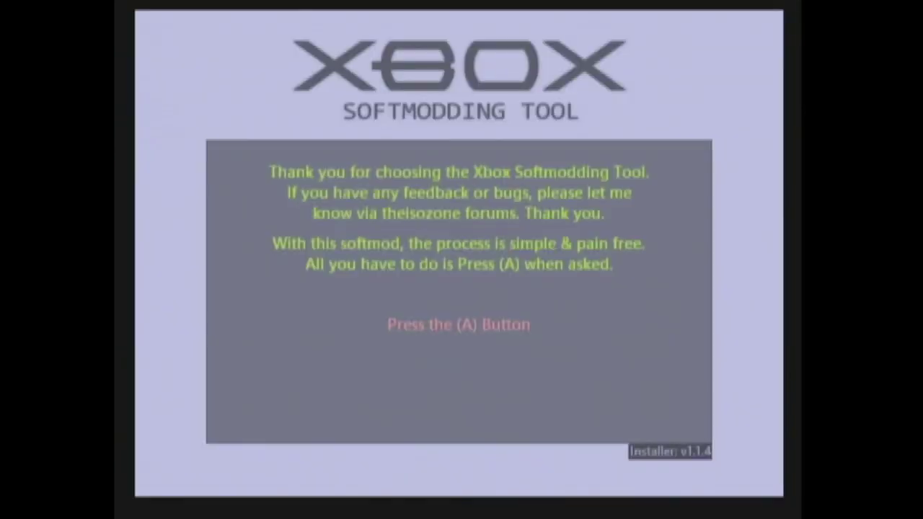
Start the softmod install and acknowledge the EEPROM backup notice
key("Return")
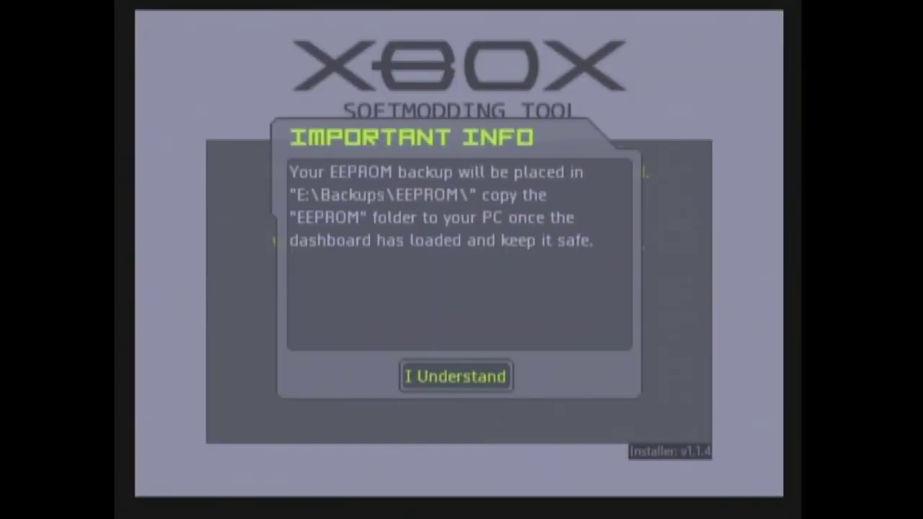
key("Return")
key("Return")
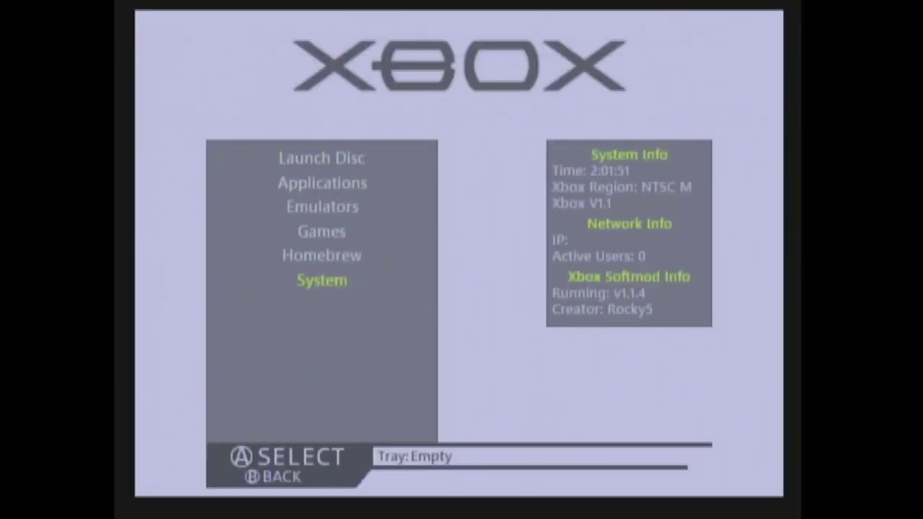
Apply and save the Default skin in the skin selection list
key("Return")
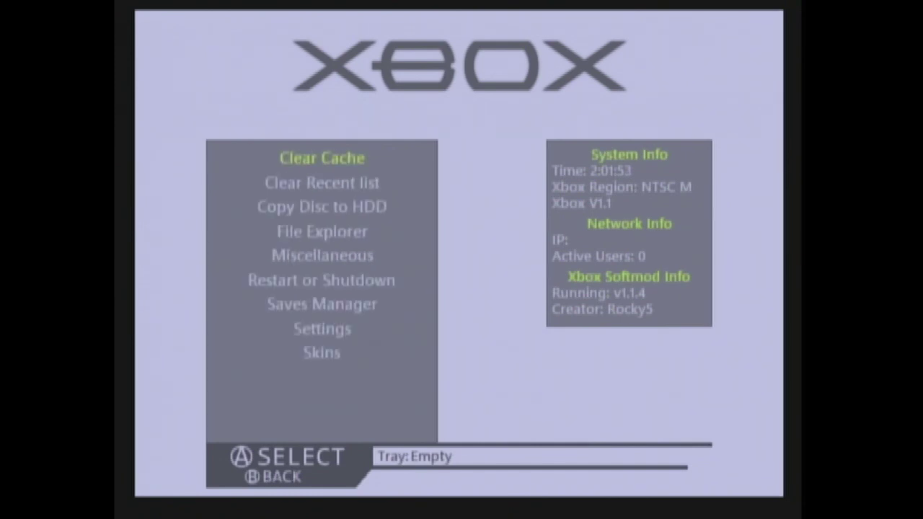
key("Down")
key("Down")
key("Return")
key("Up")
key("Up")
key("Up")
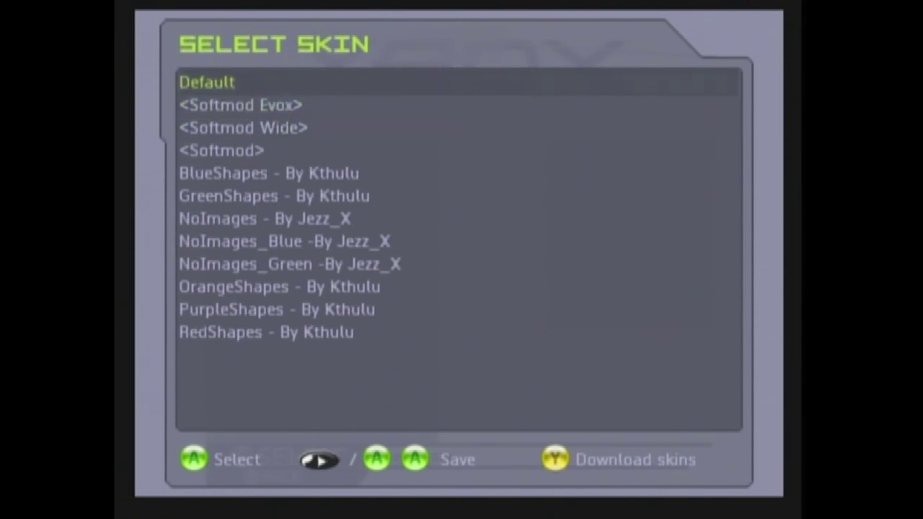
key("Return")
key("Escape")
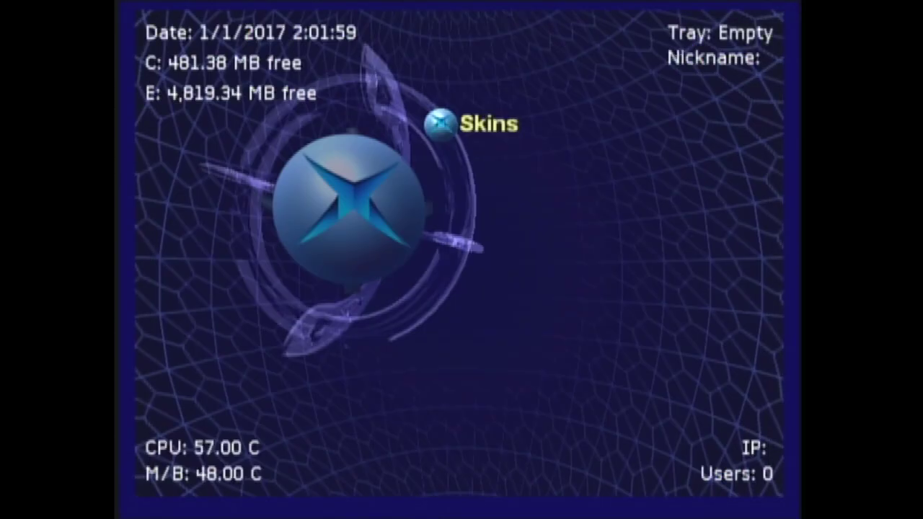
Navigate the main menu to System and down the submenu toward Settings
key("Down")
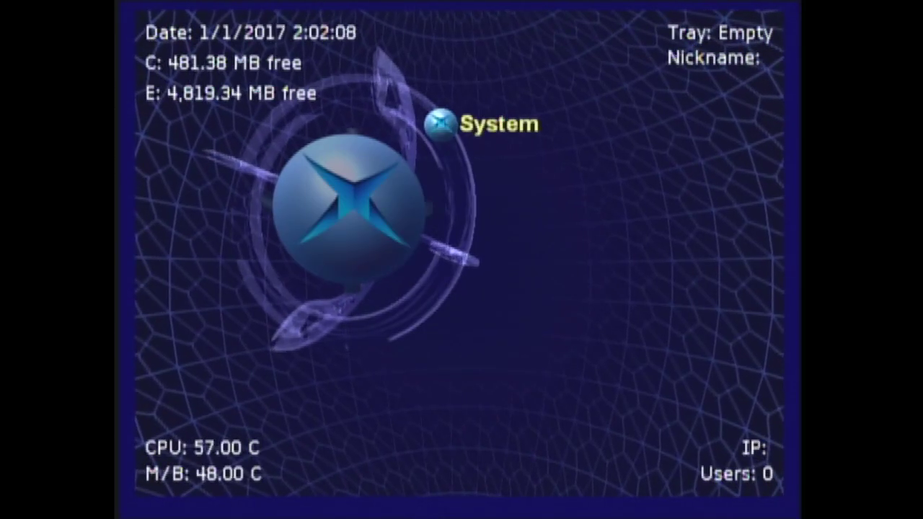
key("Down")
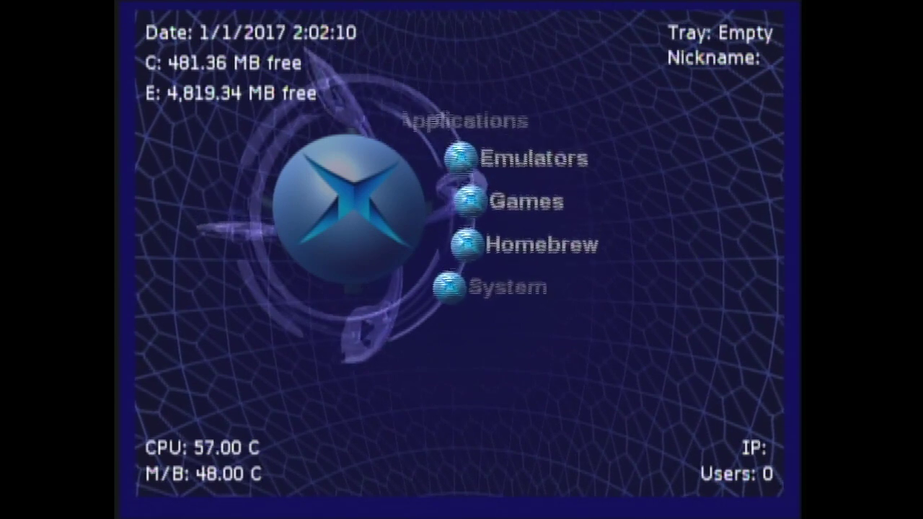
key("Down")
key("Down")
key("Down")
key("Down")
key("Down")
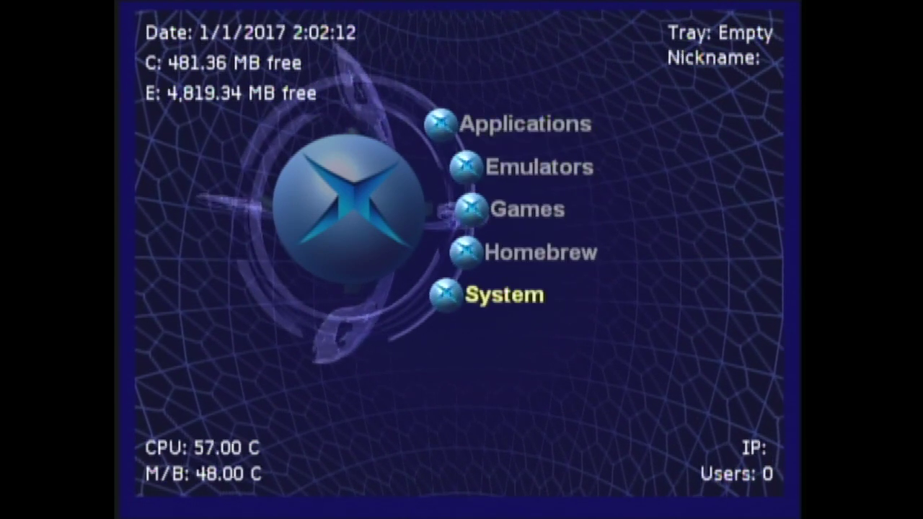
key("Up")
key("Up")
key("Up")
key("Up")
key("Up")
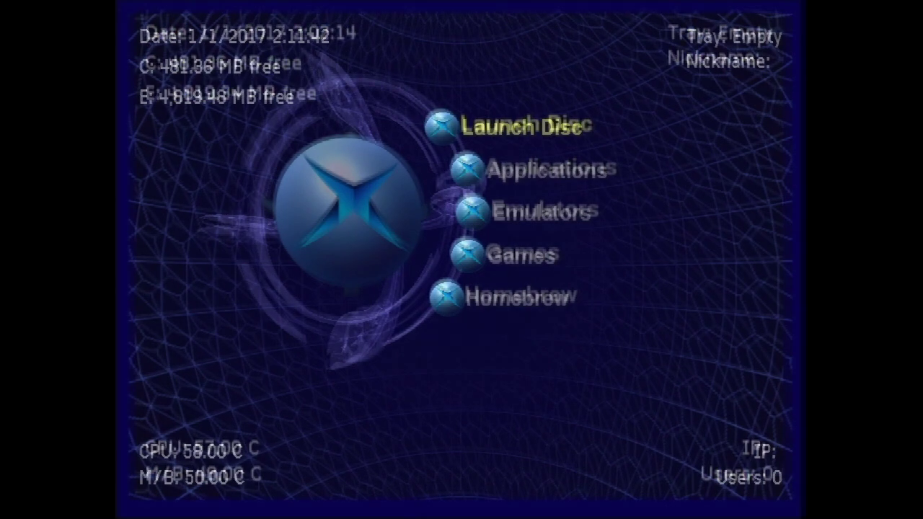
key("Down")
key("Down")
key("Down")
key("Down")
key("Down")
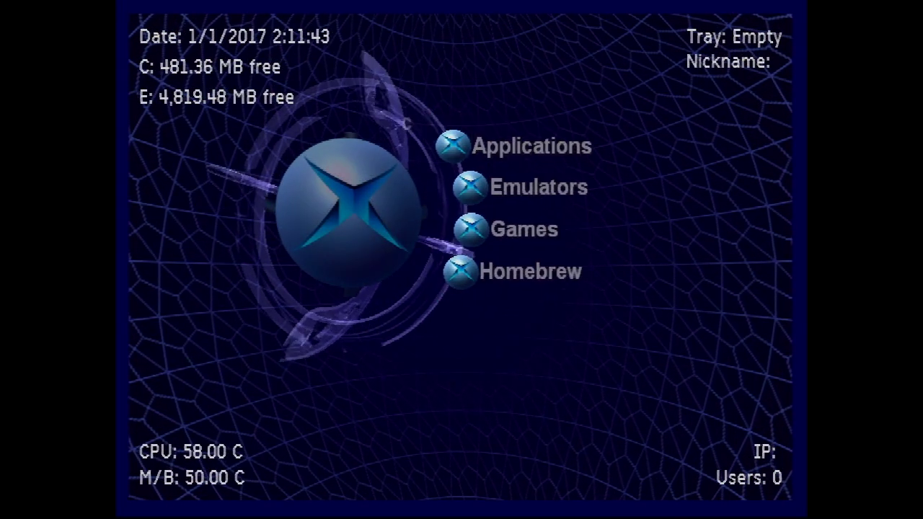
key("Return")
key("Down")
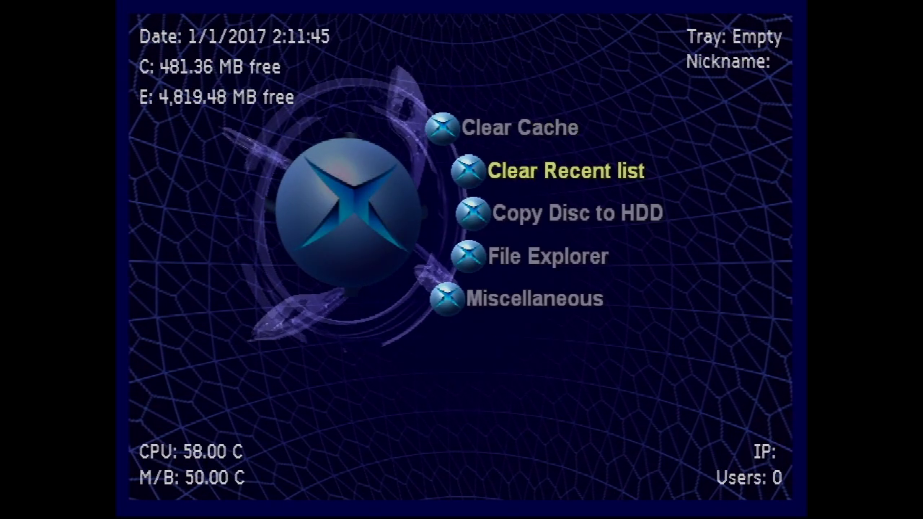
key("Down")
key("Down")
key("Down")
key("Down")
key("Down")
key("Down")
key("Down")
In Screen Calibration, set the screen corners to 0,0 and 720,480
key("Return")
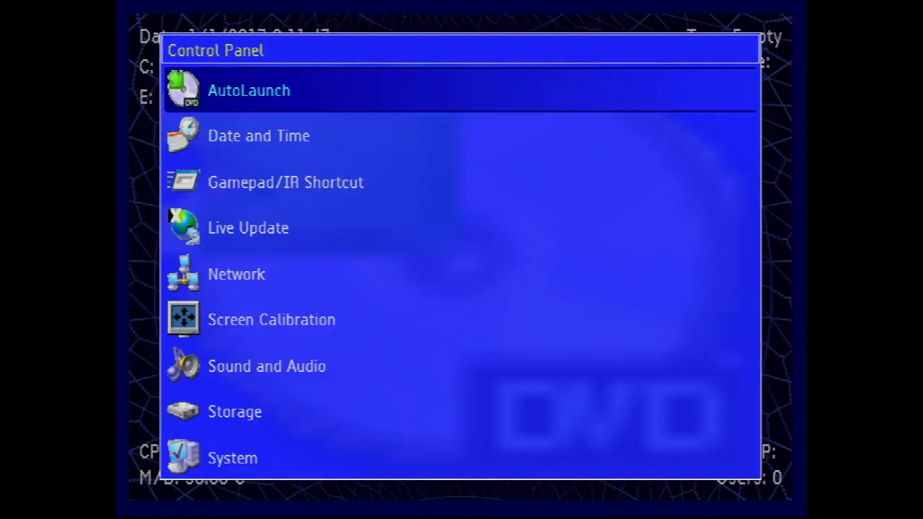
key("Down")
key("Down")
key("Down")
key("Down")
key("Down")
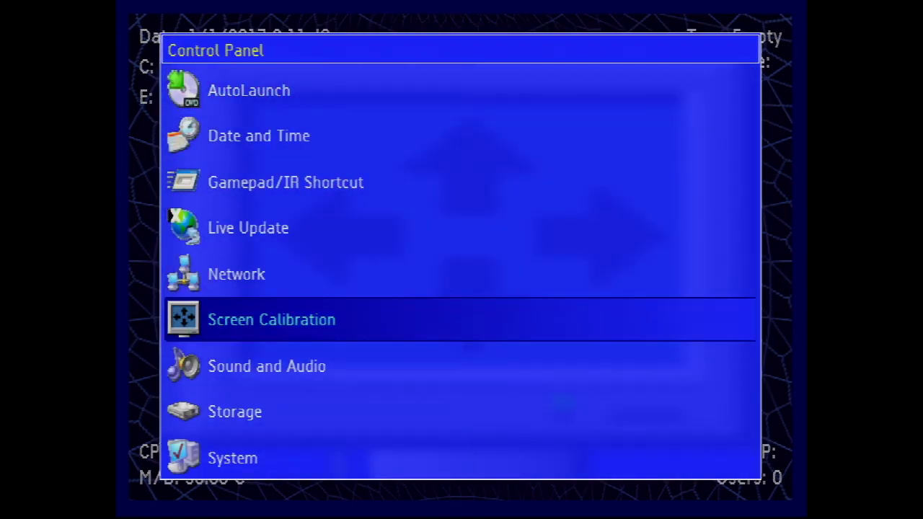
key("Return")
key("Up")
key("Left")
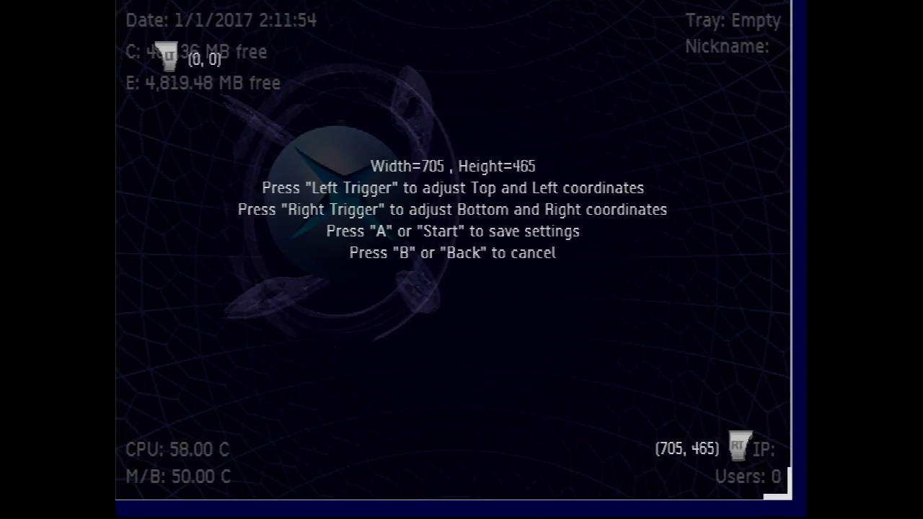
key("Down")
key("Right")
key("Down")
key("Right")
Save the calibration and back out of Control Panel to the main menu
key("Return")
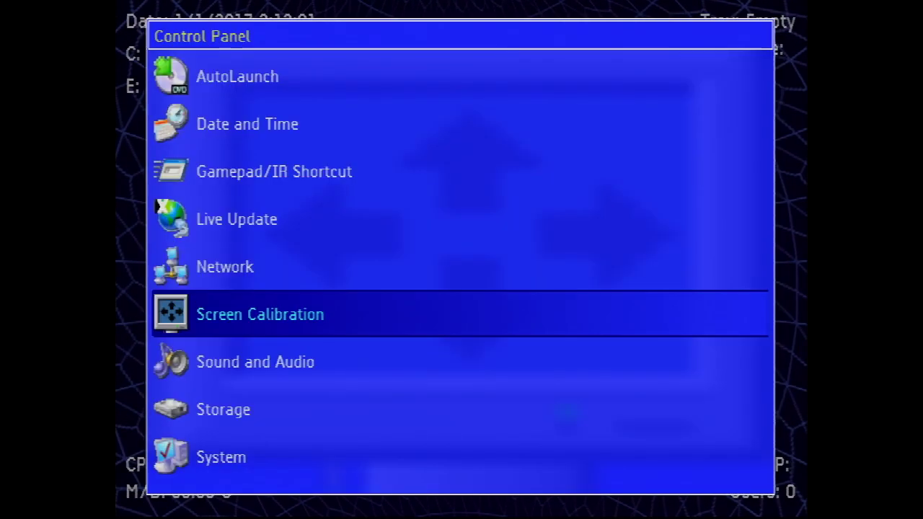
key("Escape")
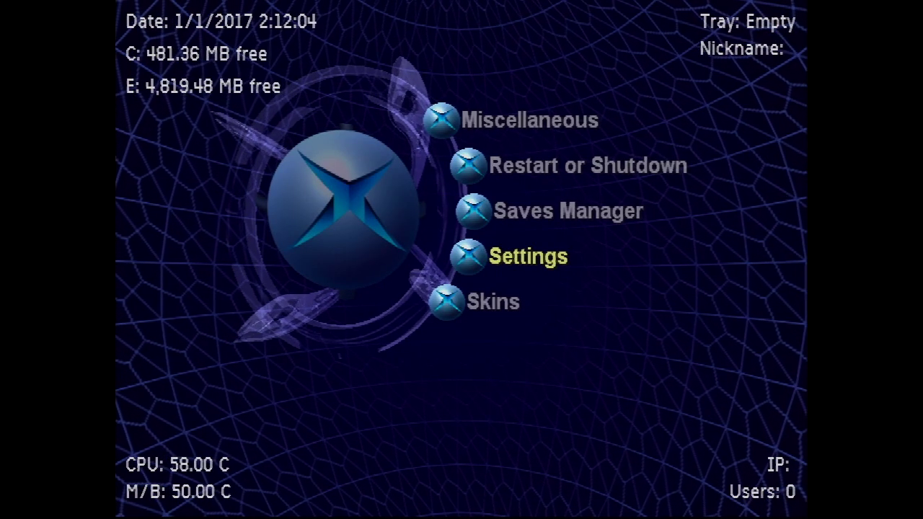
key("Escape")
key("Down")
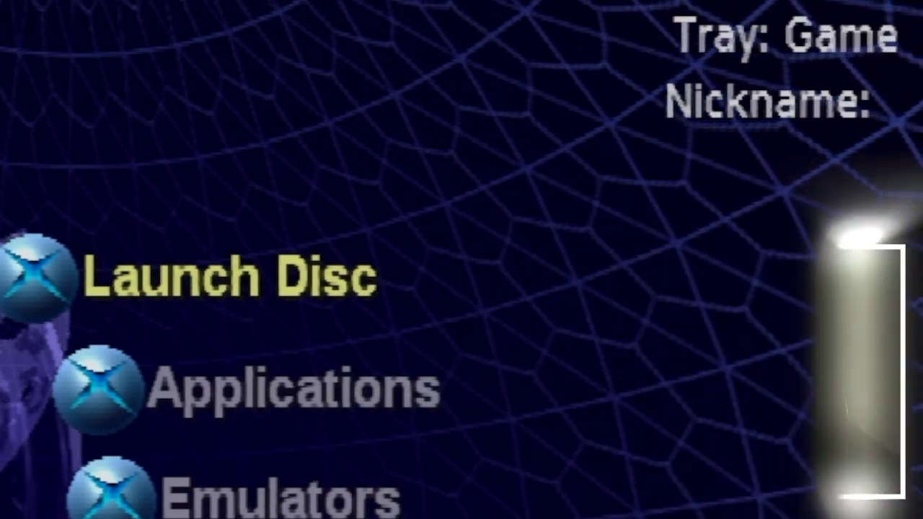
Launch the extras disc and go to Dashboards > MS Dashboards > Stock MS Dash 5960
key("Return")
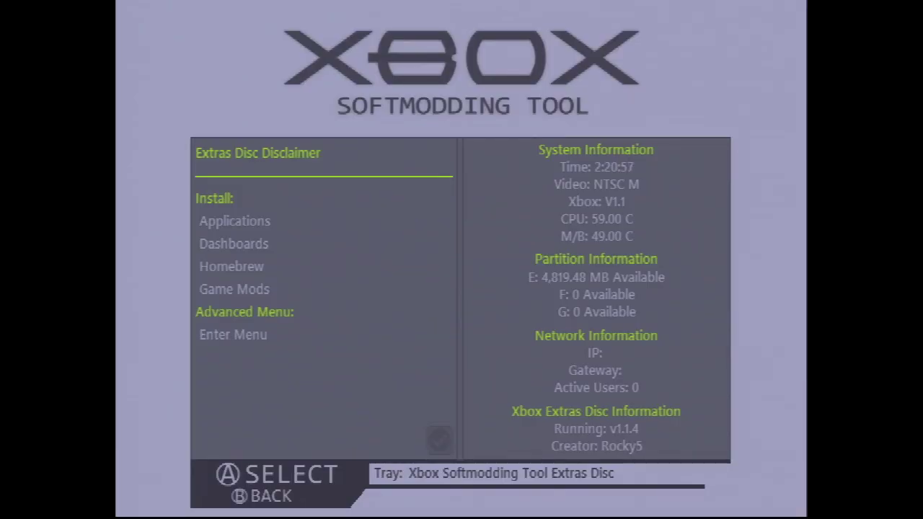
key("Down")
key("Down")
key("Return")
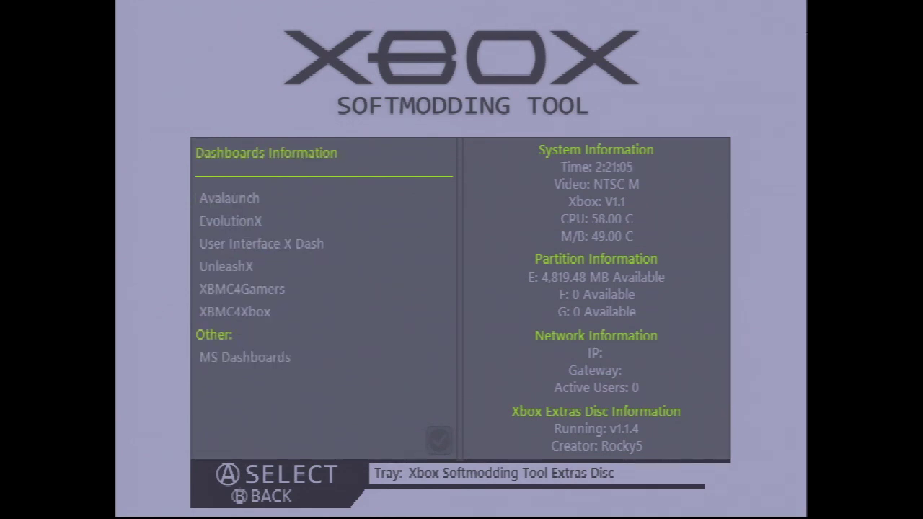
key("Down")
key("Down")
key("Down")
key("Down")
key("Down")
key("Down")
key("Return")
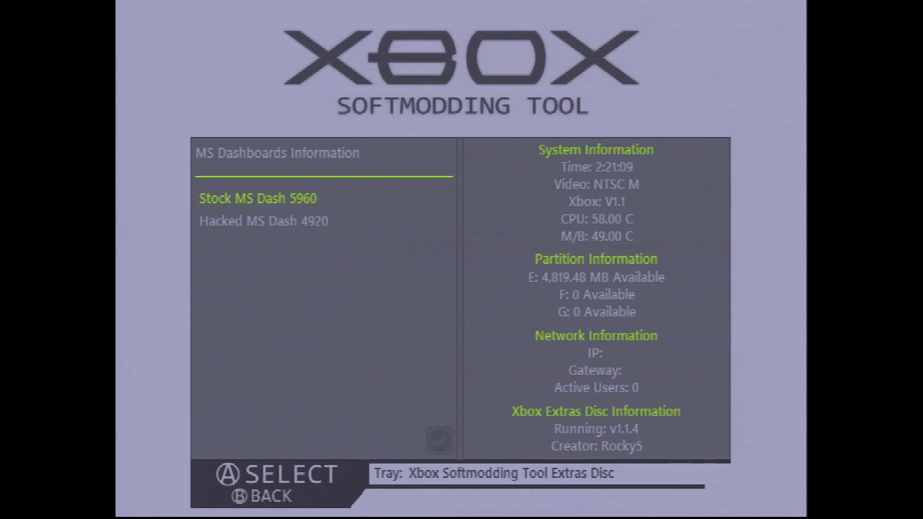
key("Return")
Install Stock MS Dash 5960, accepting the C drive clean-up and the dashboard audio
key("Return")
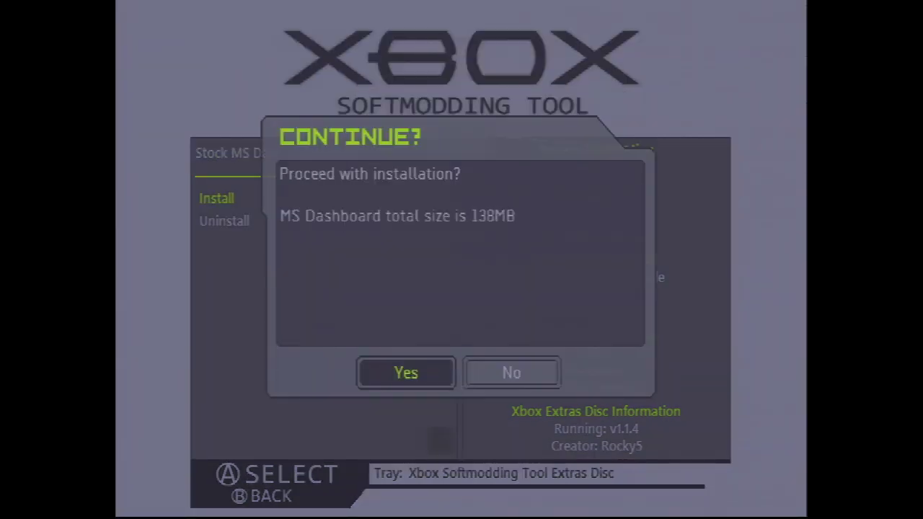
key("Return")
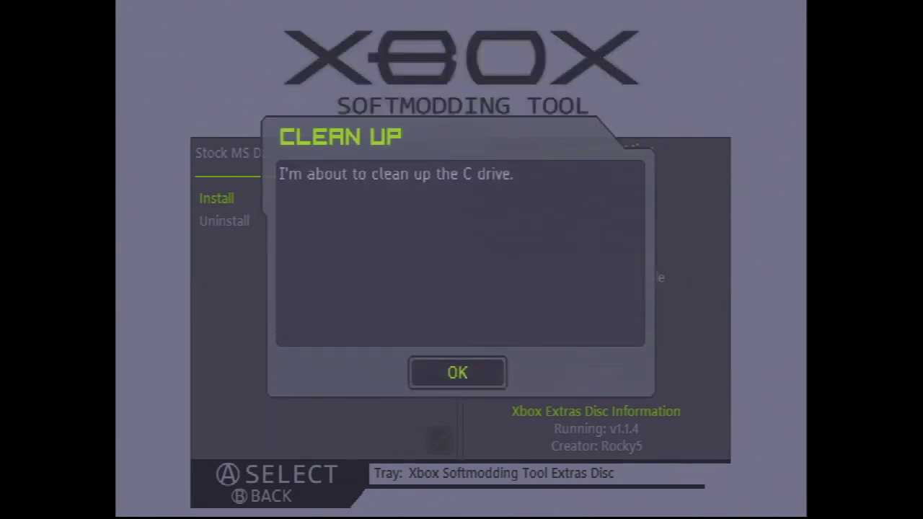
key("Return")
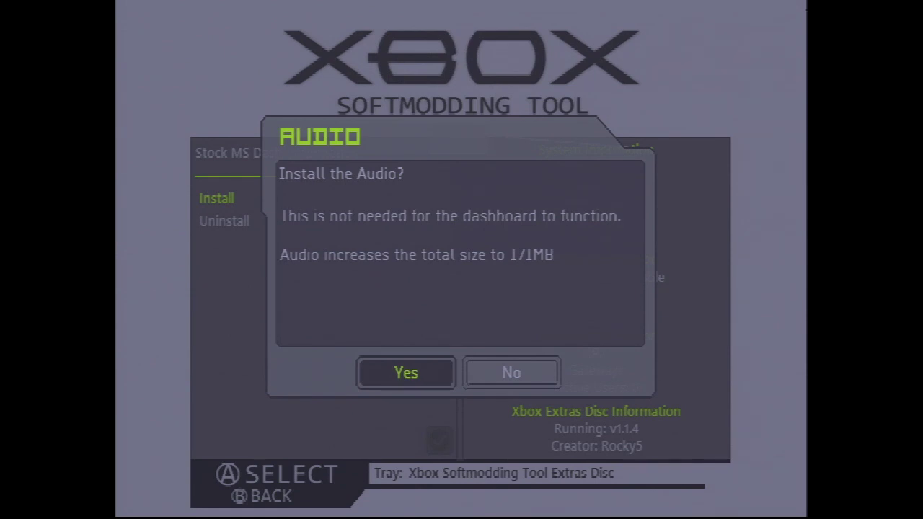
key("Return")
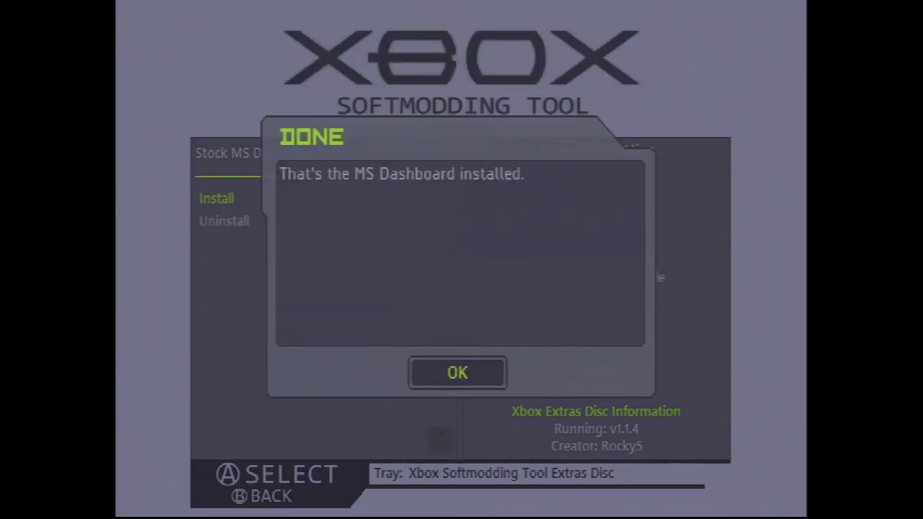
key("Return")
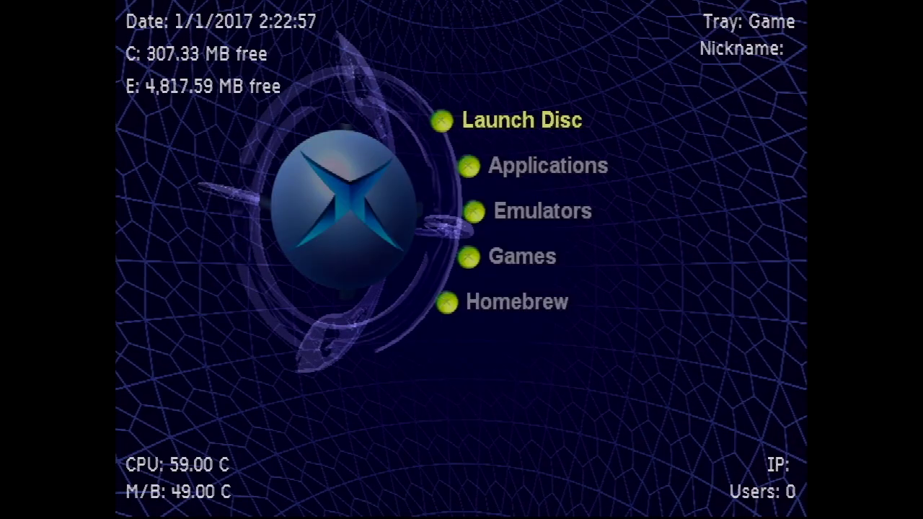
Choose the GreenShapes - By Kthulu skin under System > Skins and return to the main menu
key("Down")
key("Down")
key("Down")
key("Down")
key("Down")
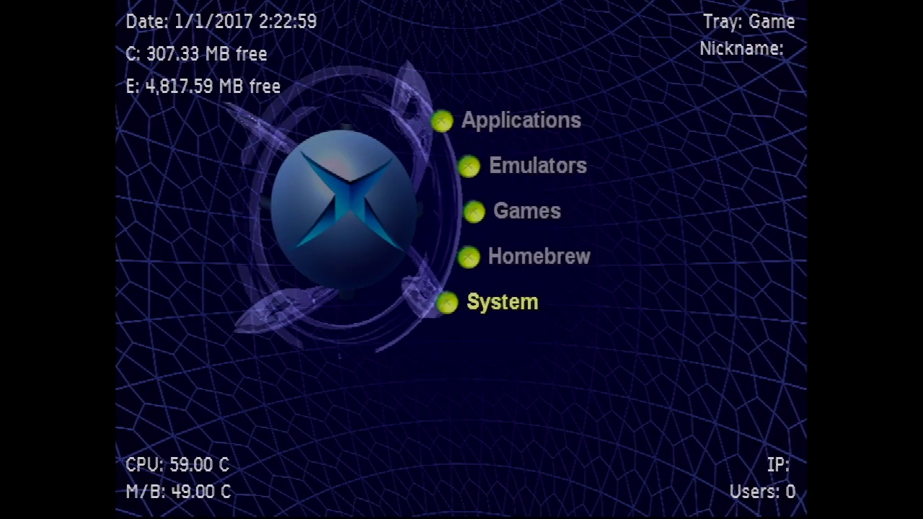
key("Up")
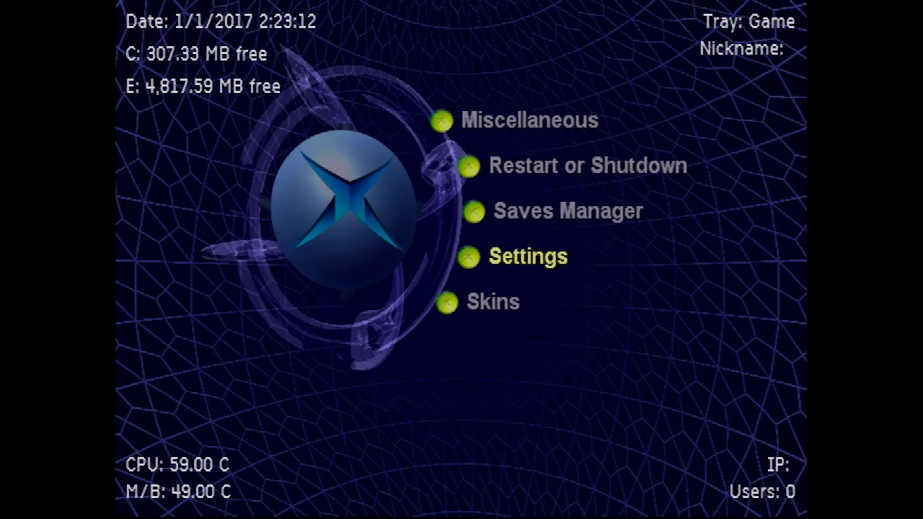
key("Down")
key("Return")
key("Down")
key("Down")
key("Down")
key("Down")
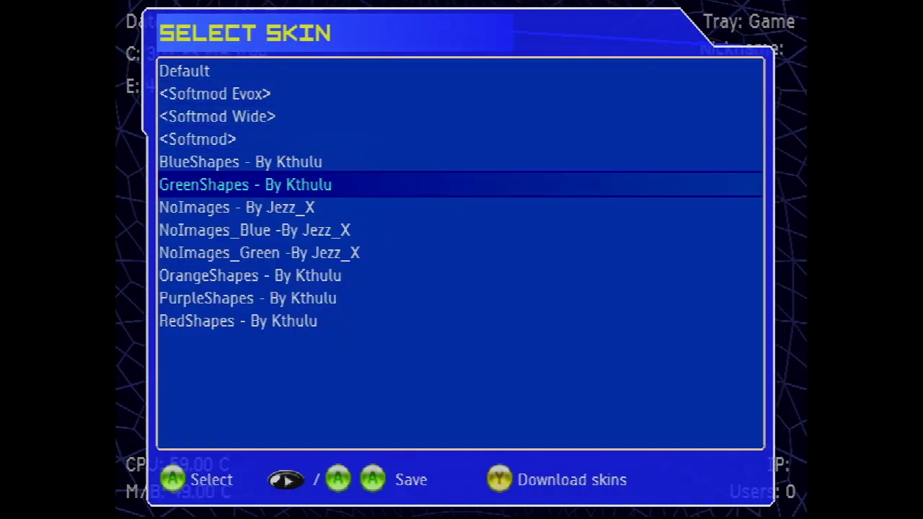
key("Return")
key("Escape")
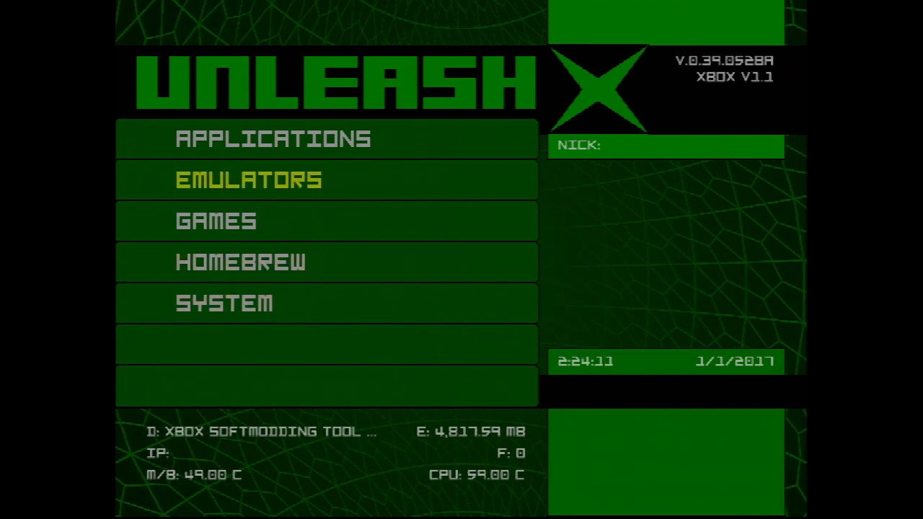
key("Up")
key("Up")
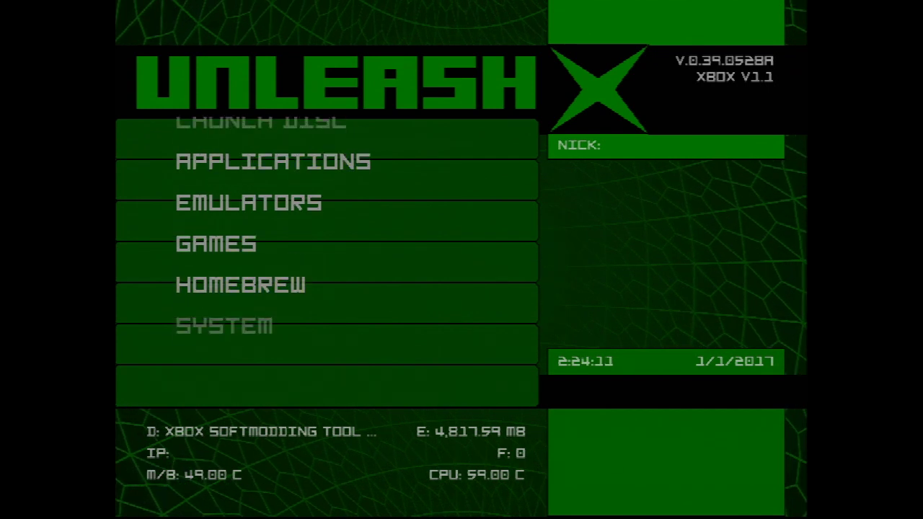
Launch the extras disc and open the Advanced Apps list in the advanced menu
key("Return")
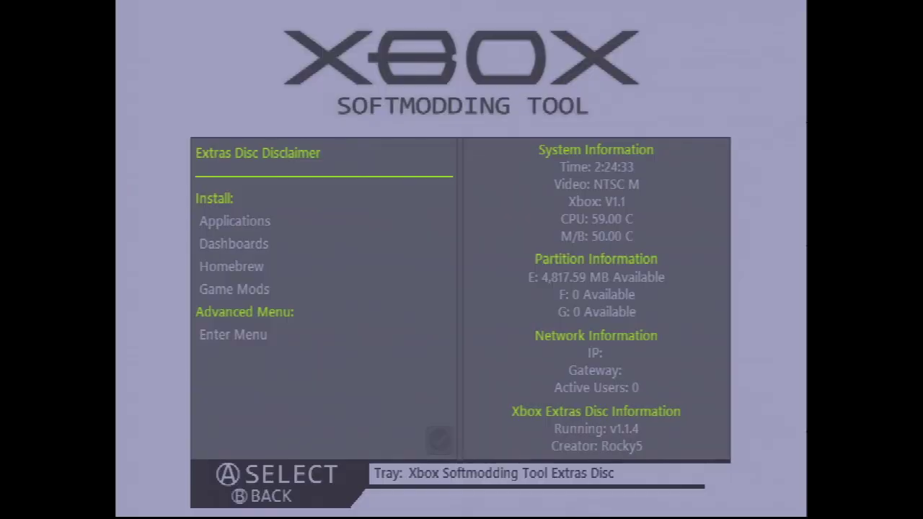
key("Down")
key("Down")
key("Return")
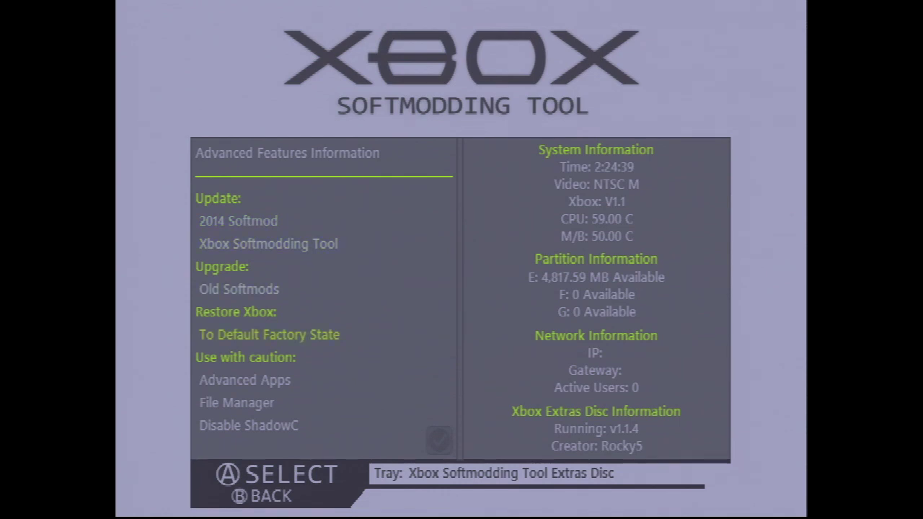
key("Down")
key("Up")
key("Return")
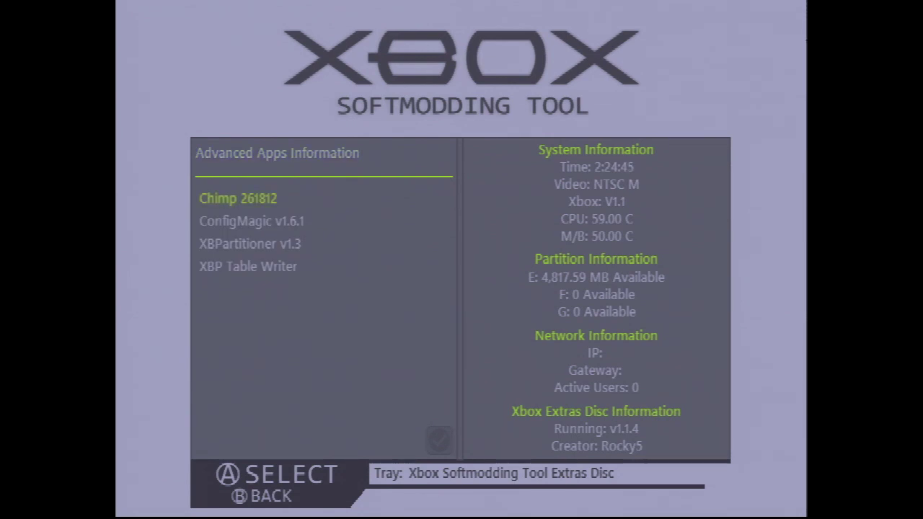
Install Chimp 261812 to E:\Applications\Chimp and back out of its pages
key("Return")
key("Down")
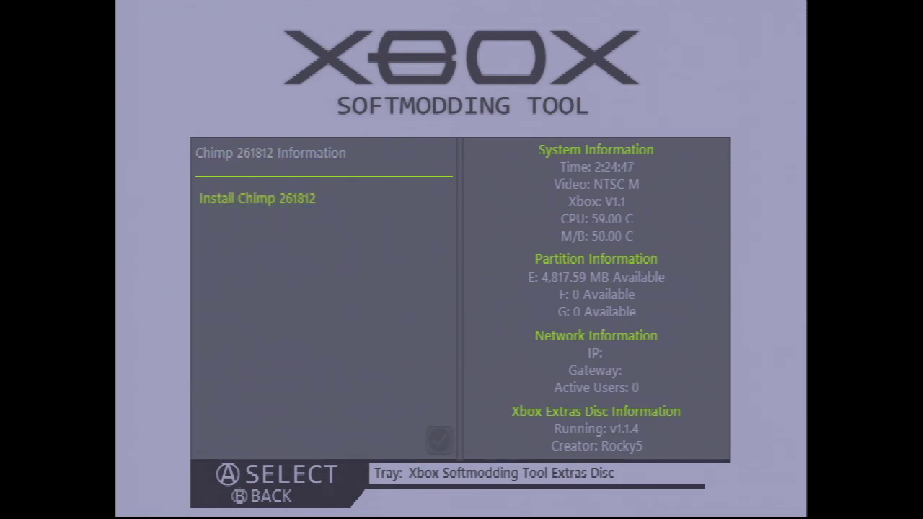
key("Return")
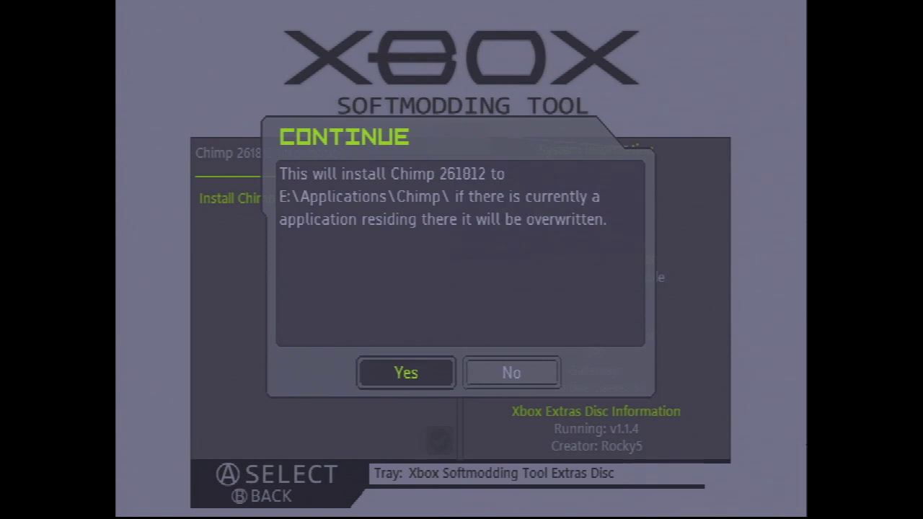
key("Return")
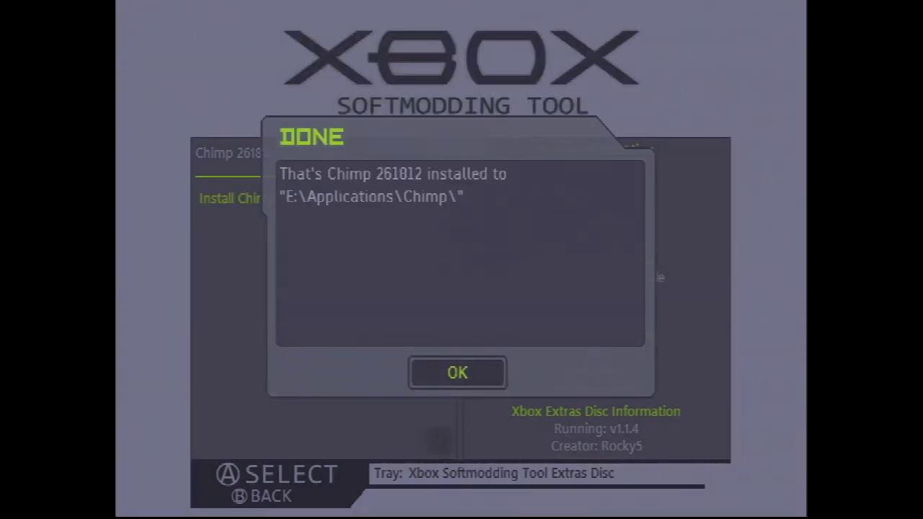
key("Return")
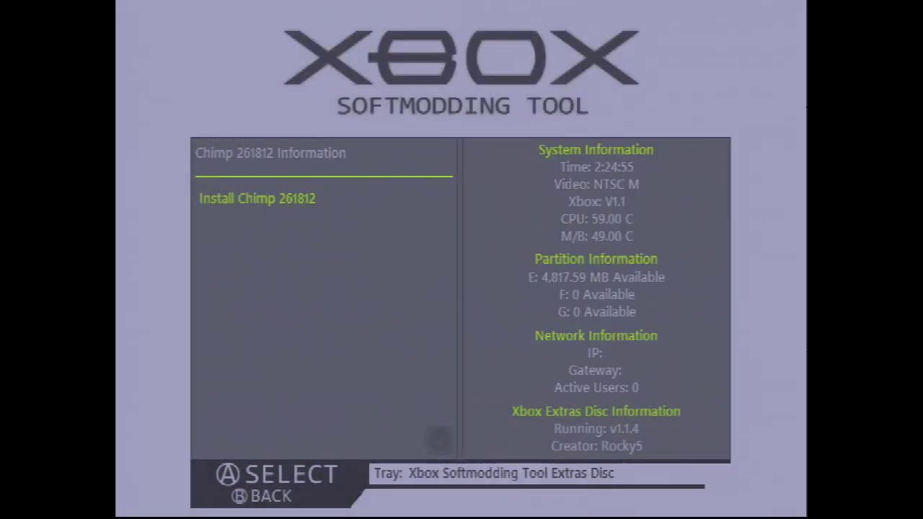
key("Escape")
key("Escape")
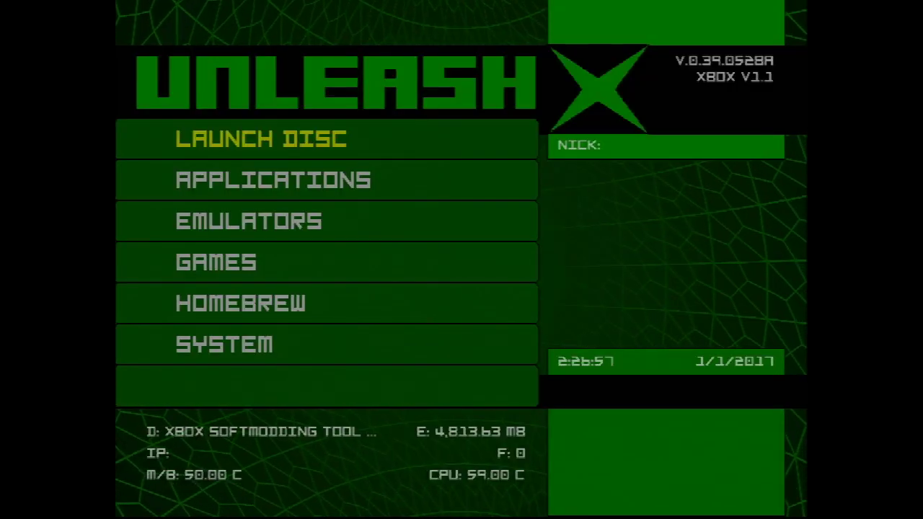
Raise Fan Speed from 1.0x to 1.5x in System > Settings > System
key("Up")
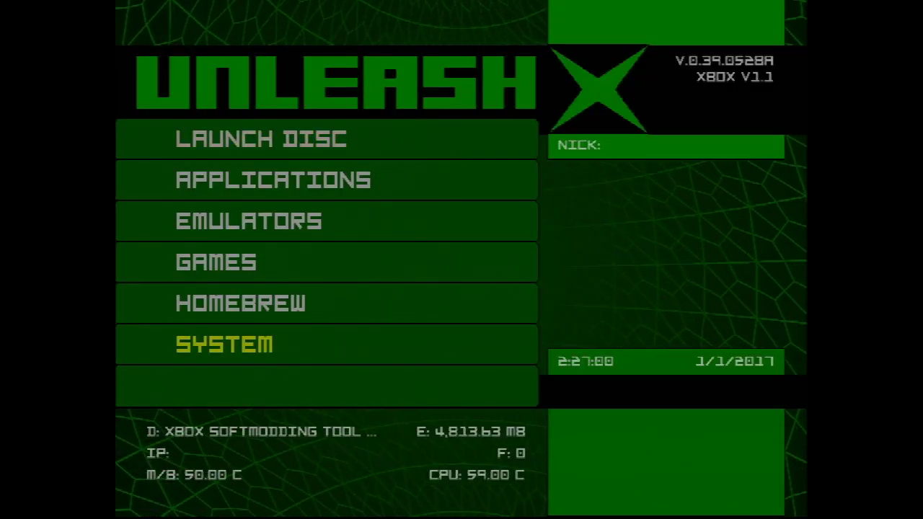
key("Return")
key("Up")
key("Up")
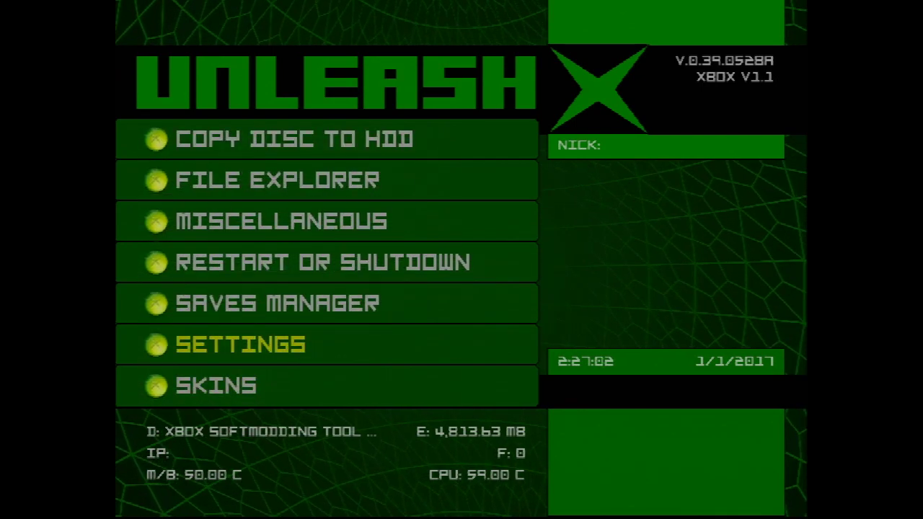
key("Return")
key("Down")
key("Down")
key("Down")
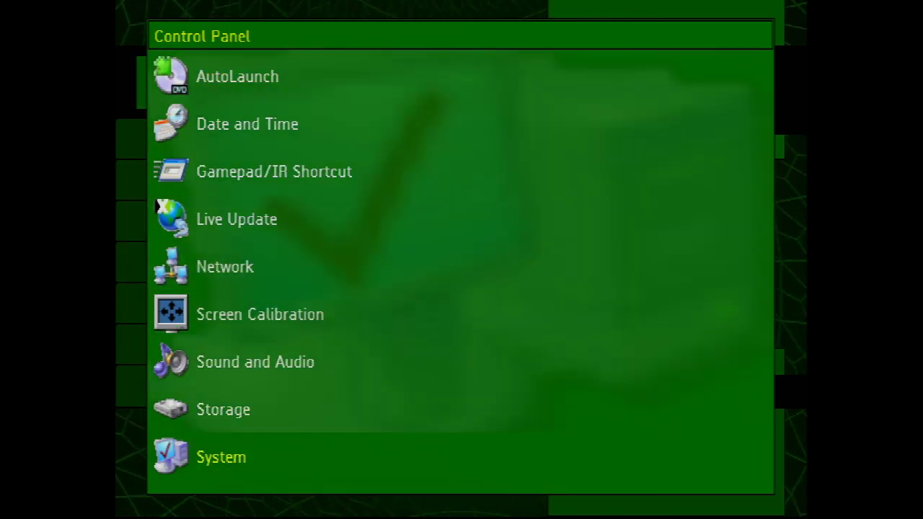
key("Return")
key("Down")
key("Down")
key("Down")
key("Down")
key("Down")
key("Down")
key("Down")
key("Down")
key("Down")
key("Down")
key("Down")
key("Down")
key("Down")
key("Down")
key("Down")
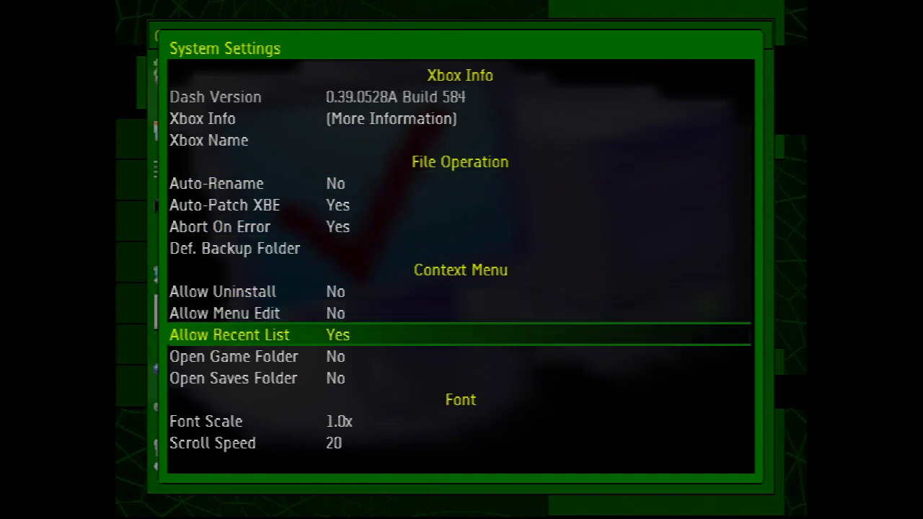
key("Down")
key("Down")
key("Down")
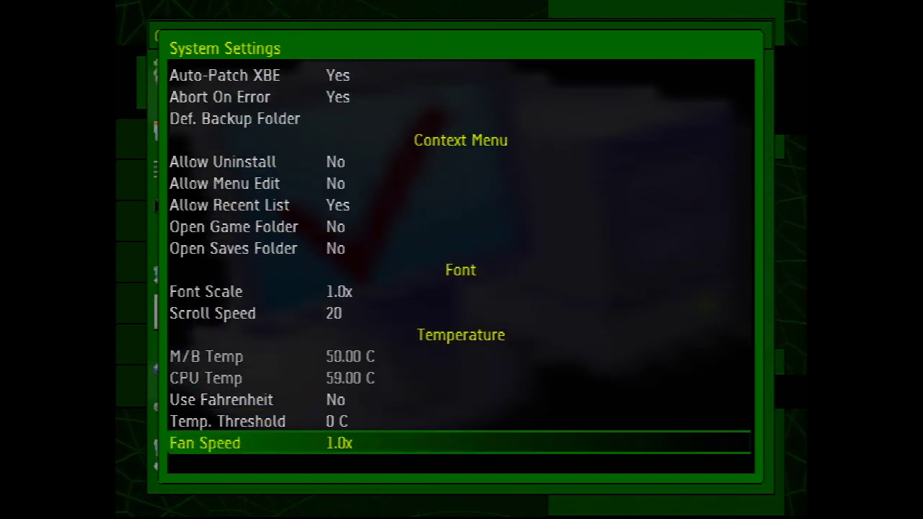
key("Down")
Save the system settings and return to the main menu's System options
key("Up")
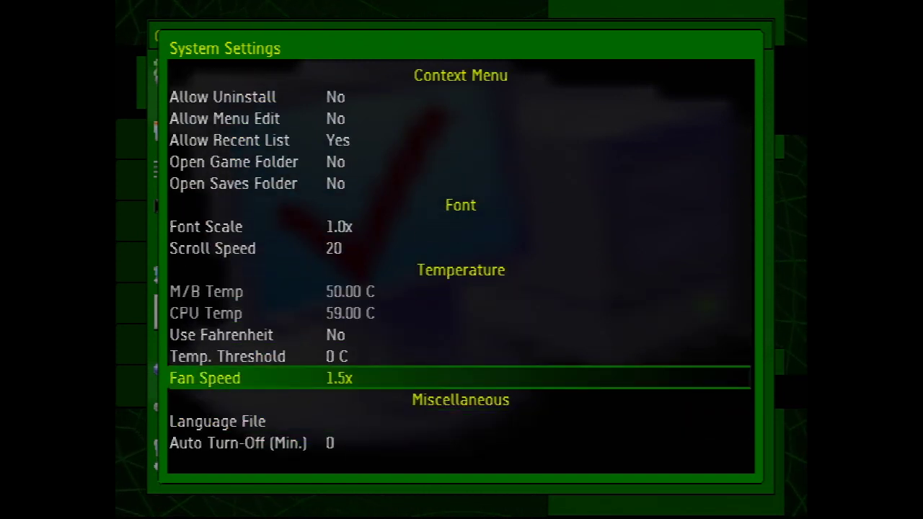
key("Down")
key("Down")
key("Down")
key("Down")
key("Down")
key("Down")
key("Down")
key("Down")
key("Down")
key("Down")
key("Down")
key("Down")
key("Down")
key("Down")
key("Down")
key("Down")
key("Down")
key("Down")
key("Down")
key("Down")
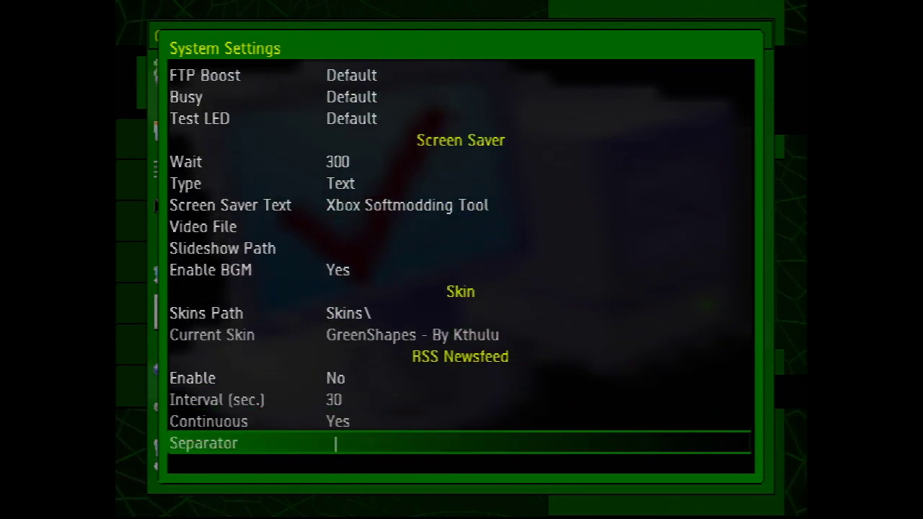
key("Up")
key("Return")
key("Return")
key("Escape")
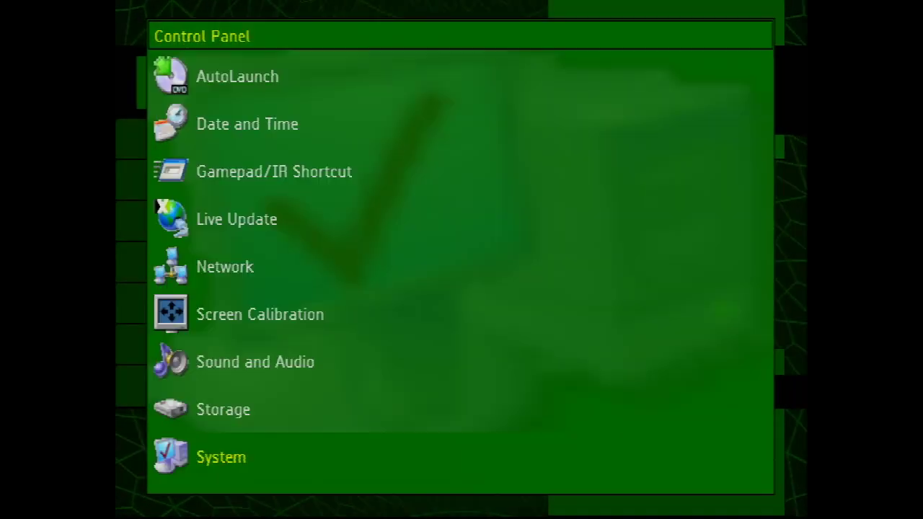
key("Escape")
key("Return")
key("Down")
key("Down")
key("Down")
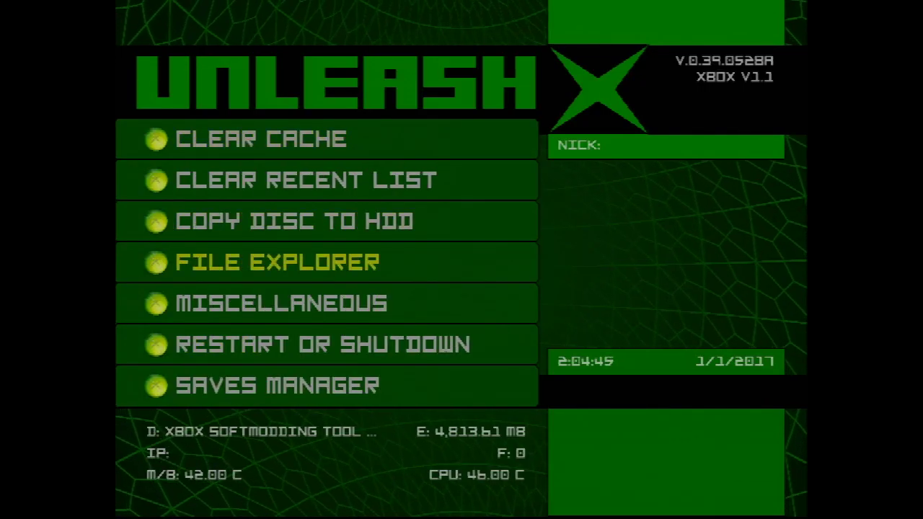
Open the file explorer and browse the folders on drive H
key("Return")
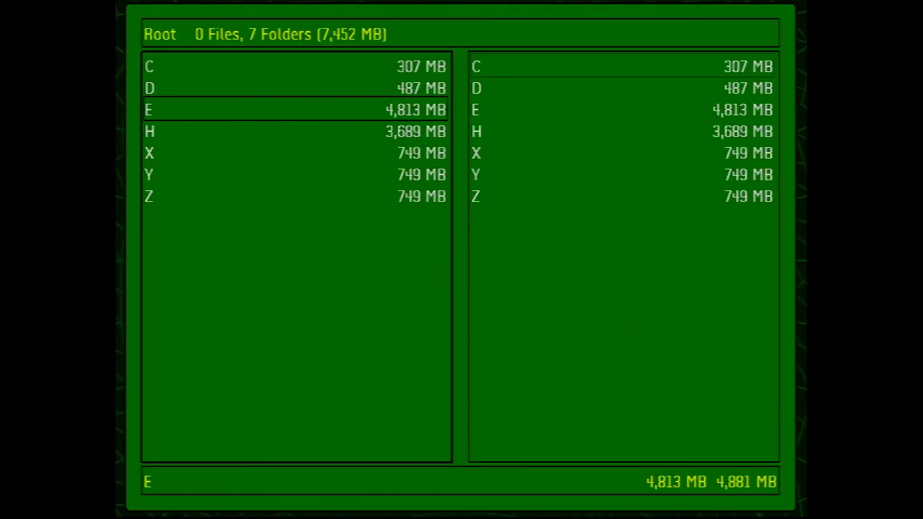
key("Down")
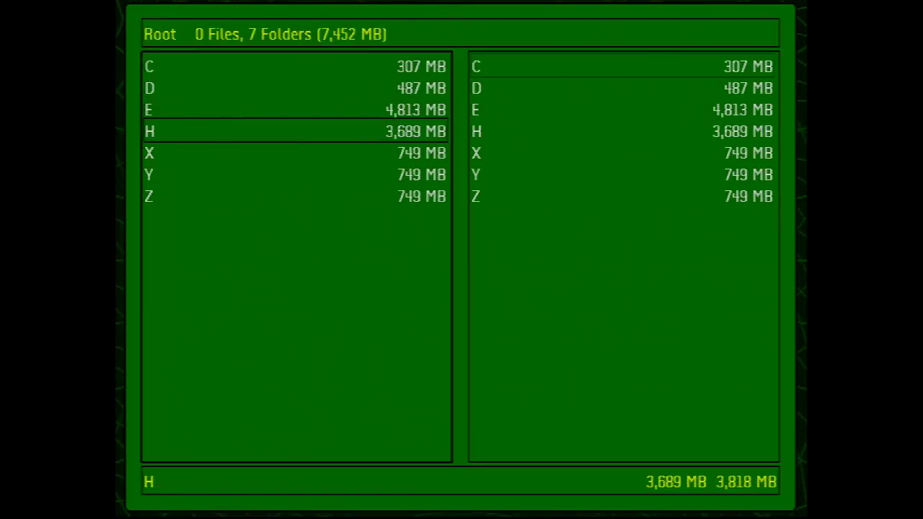
key("Return")
key("Down")
key("Down")
key("Down")
key("Down")
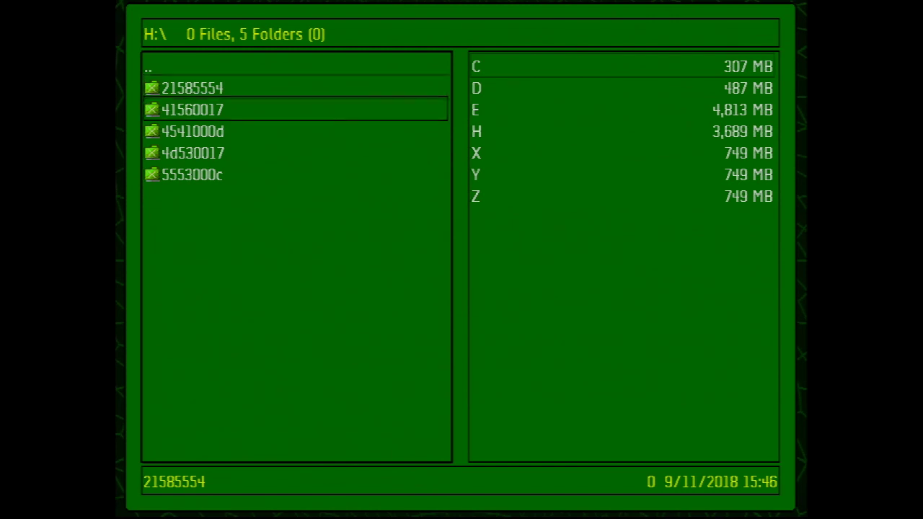
key("Up")
key("Up")
key("Up")
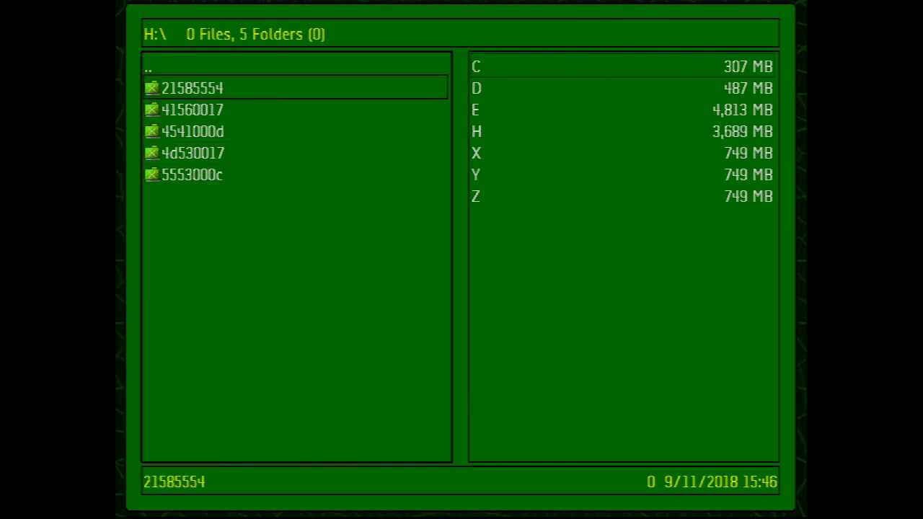
In the other pane, open the Backups folder on drive E
key("Right")
key("Down")
key("Down")
key("Down")
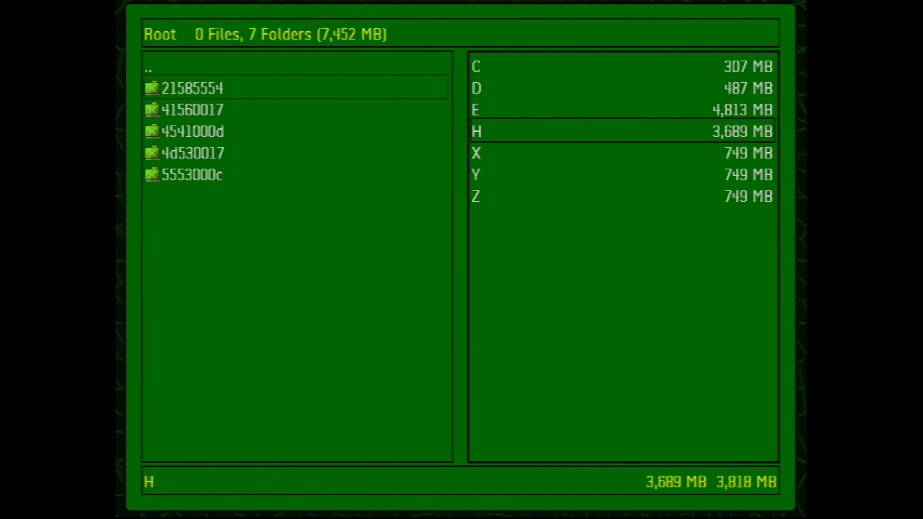
key("Up")
key("Return")
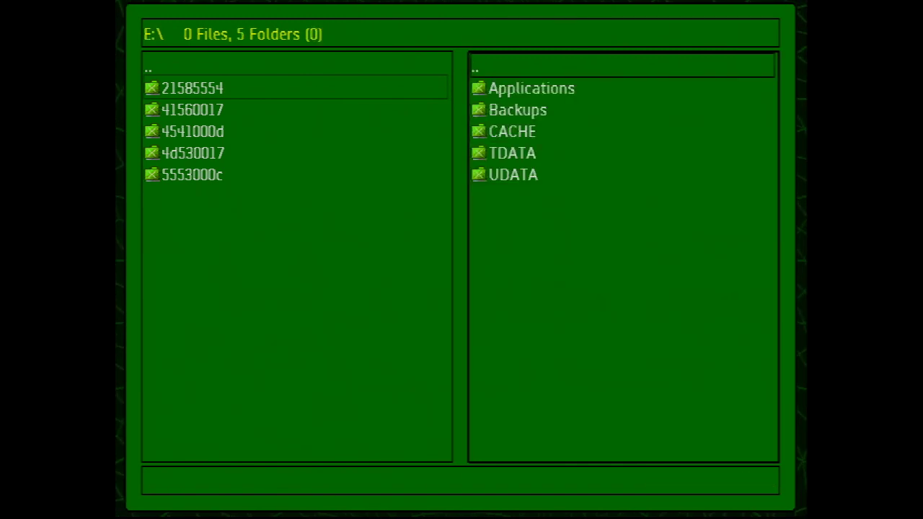
key("Down")
key("Down")
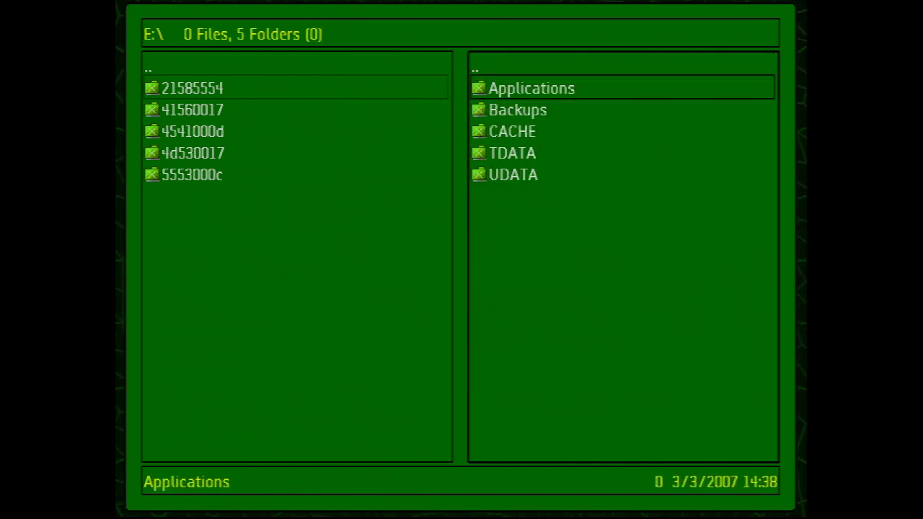
key("Return")
Check eeprom.bin, eeprom.cfg and xbox info.txt in EEPROM, then show Backups' file operations menu
key("Down")
key("Return")
key("Down")
key("Down")
key("Down")
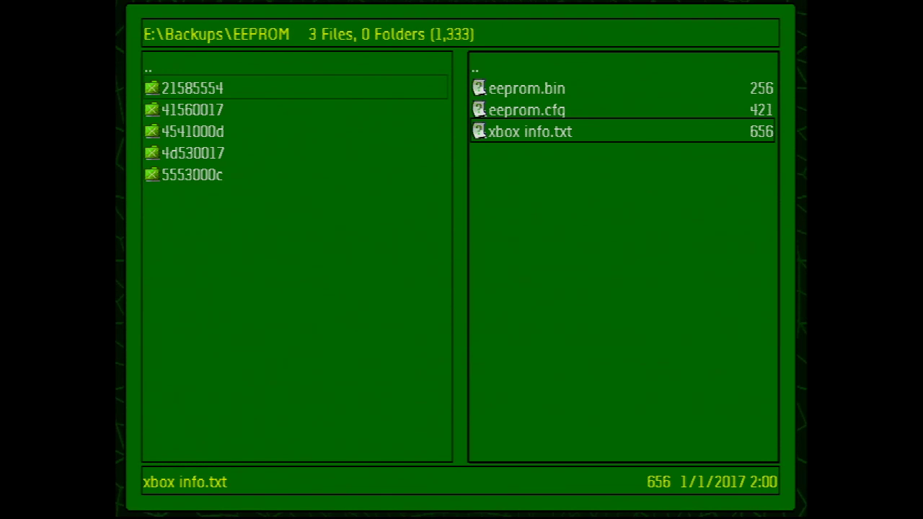
key("Up")
key("Up")
key("Up")
key("Return")
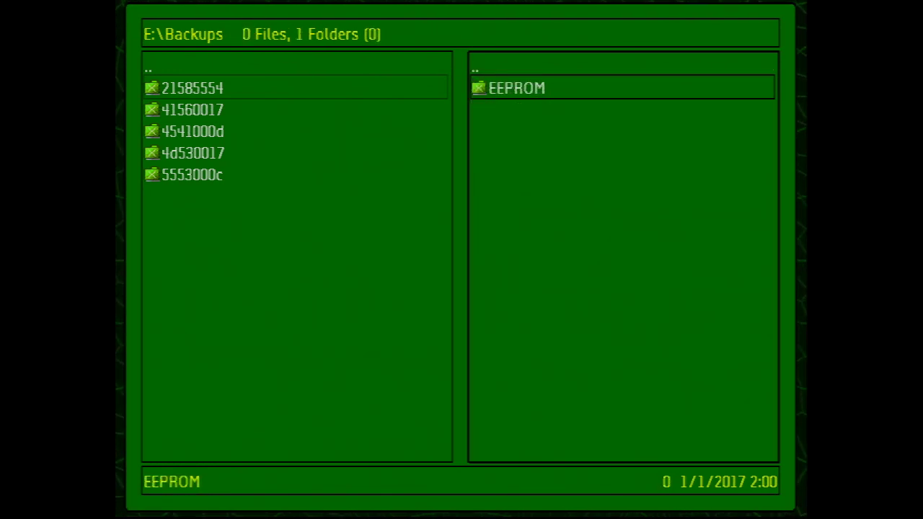
key("Menu")
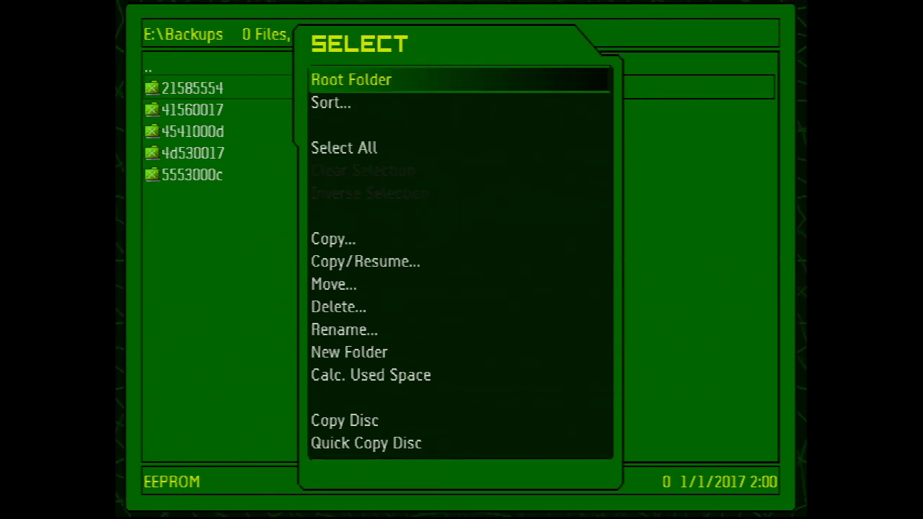